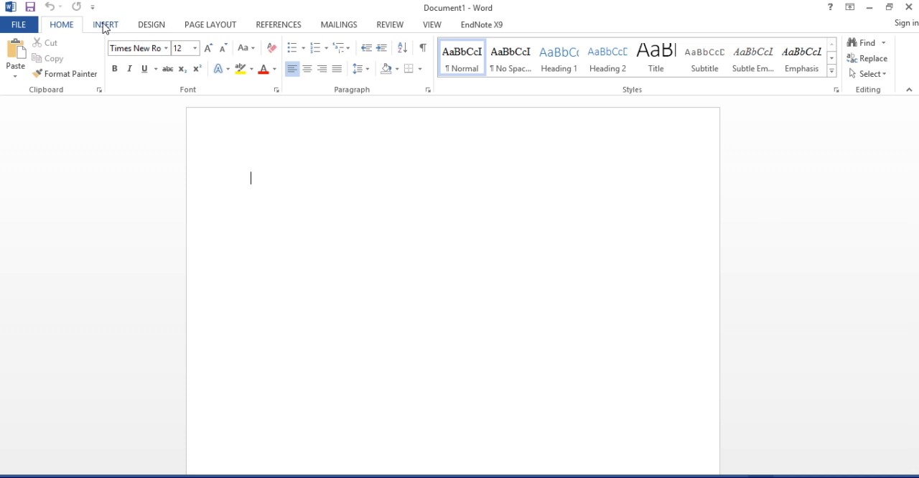
{"action": "left_click", "coordinate": [94, 27]}
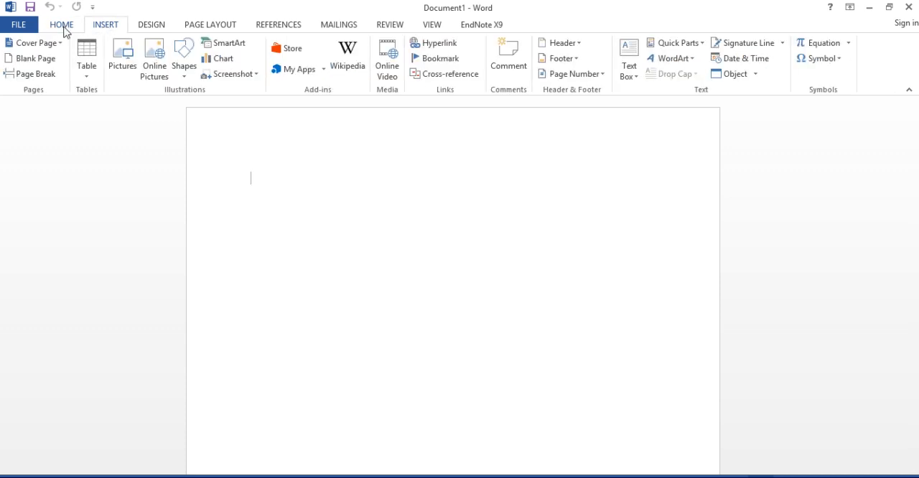
{"action": "left_click", "coordinate": [63, 27]}
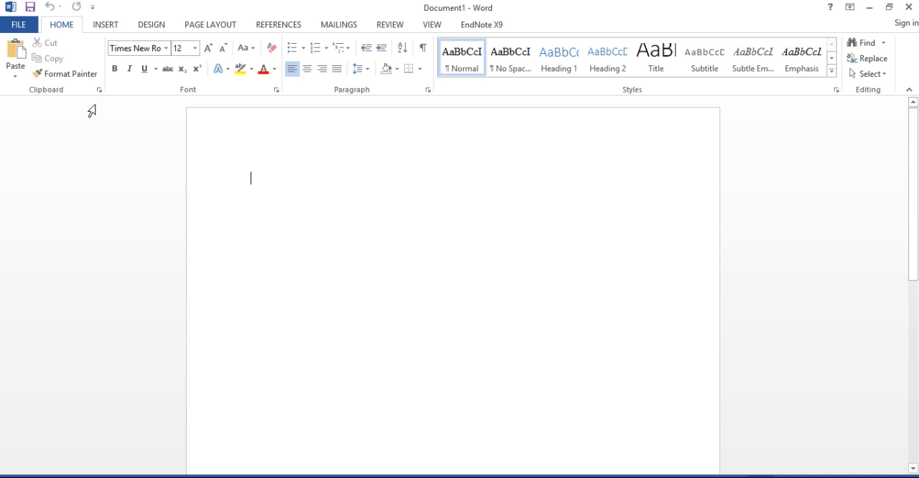
- Insert a table with 5 columns and 3 rows at the start of the blank document
{"action": "left_click", "coordinate": [104, 28]}
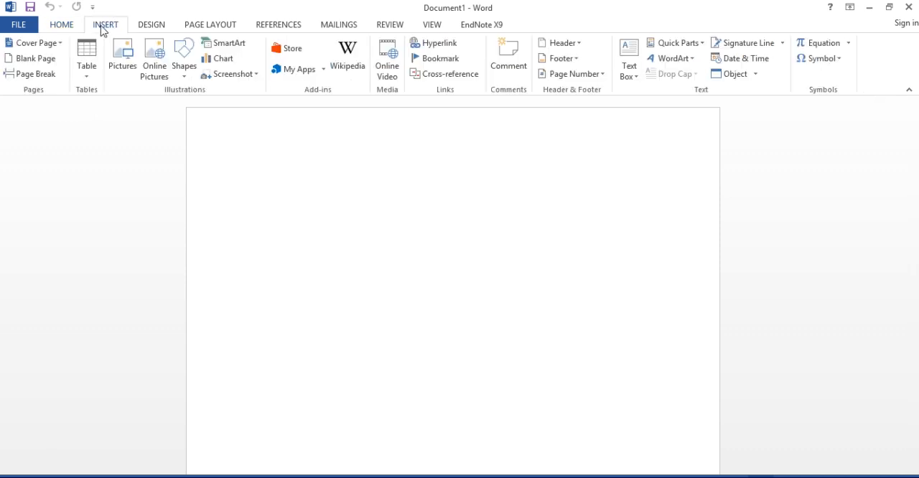
{"action": "left_click", "coordinate": [84, 75]}
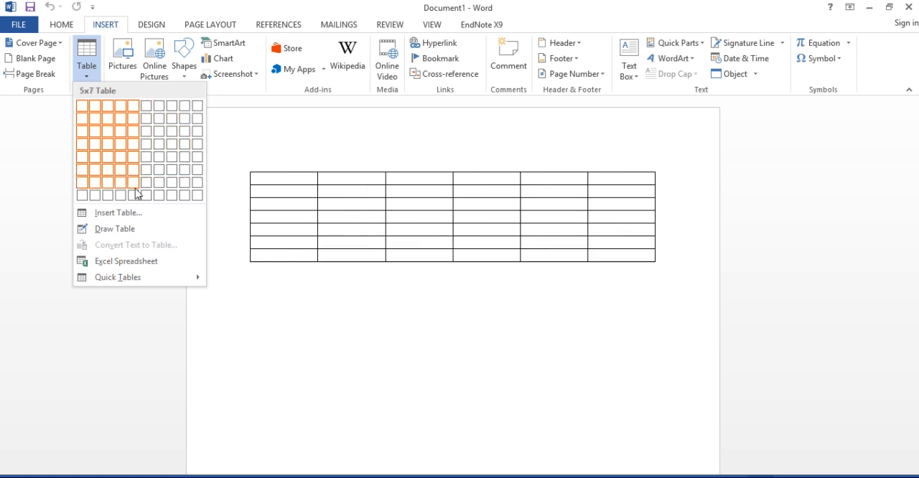
{"action": "left_click", "coordinate": [122, 213]}
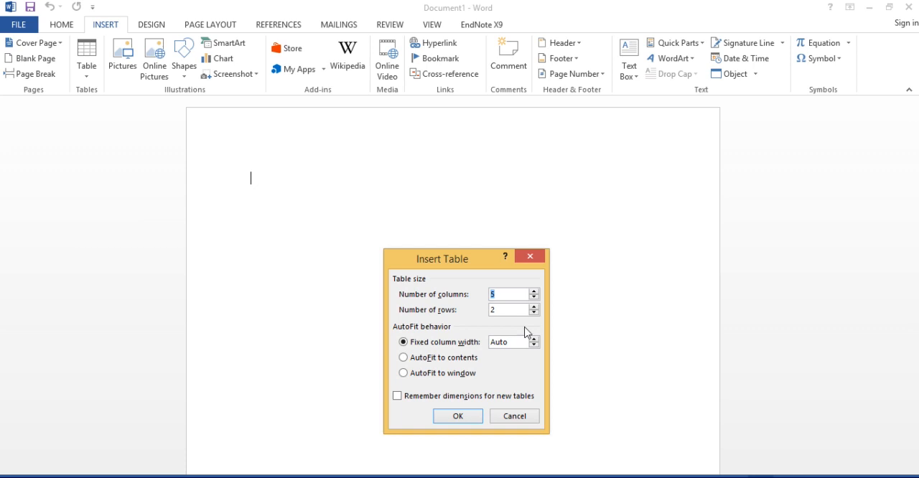
{"action": "left_click", "coordinate": [534, 307]}
{"action": "left_click", "coordinate": [467, 418]}
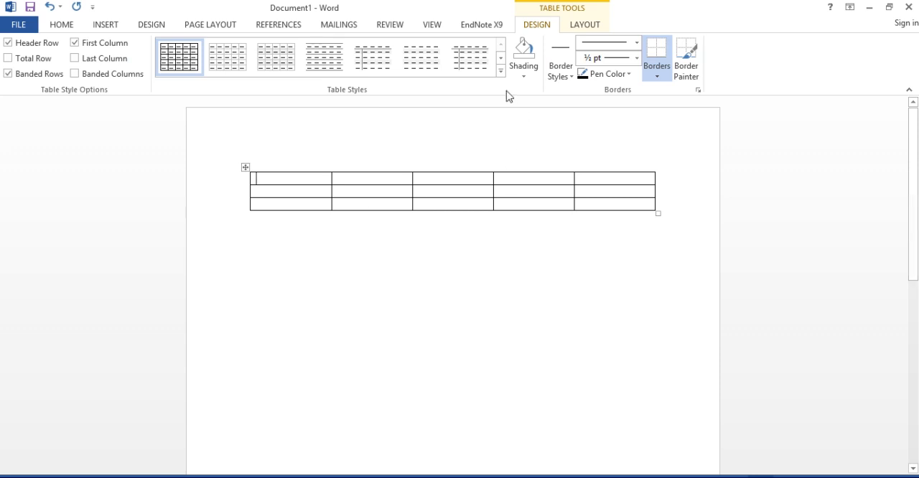
- Apply the green grid table style with a solid green header row and light green banded rows to the table
{"action": "left_click", "coordinate": [500, 72]}
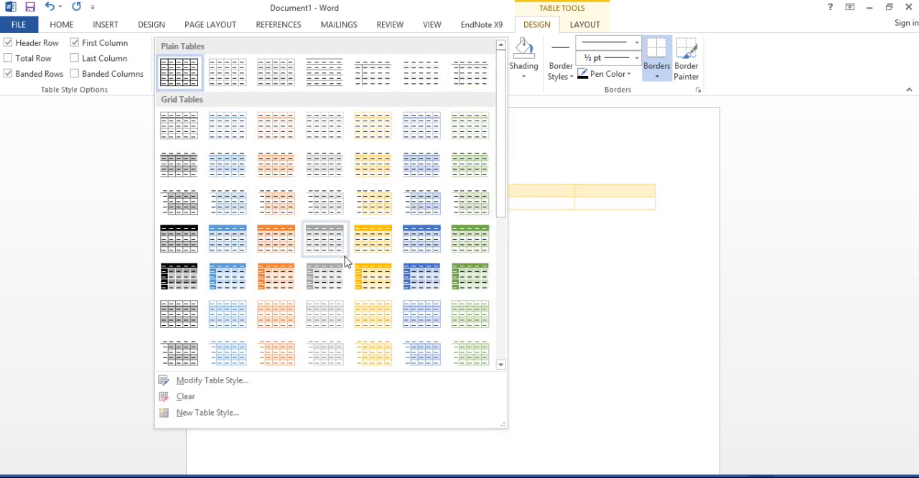
{"action": "left_click", "coordinate": [472, 236]}
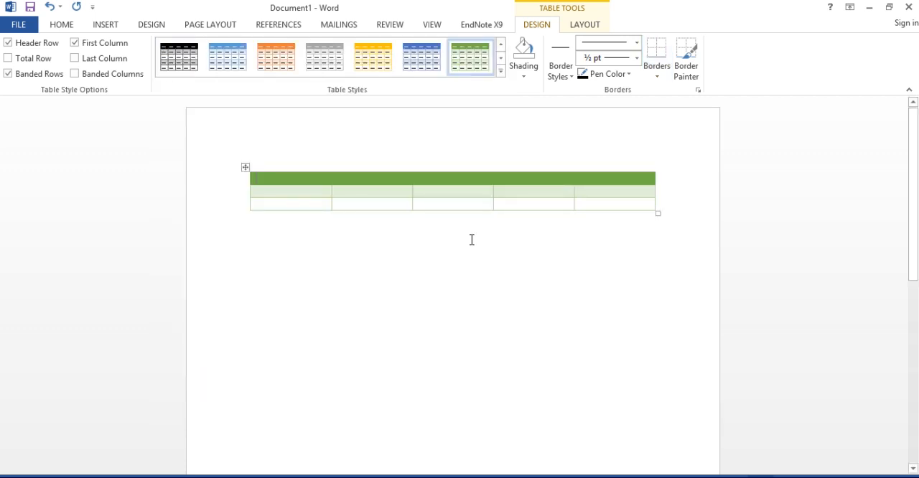
{"action": "left_click", "coordinate": [525, 79]}
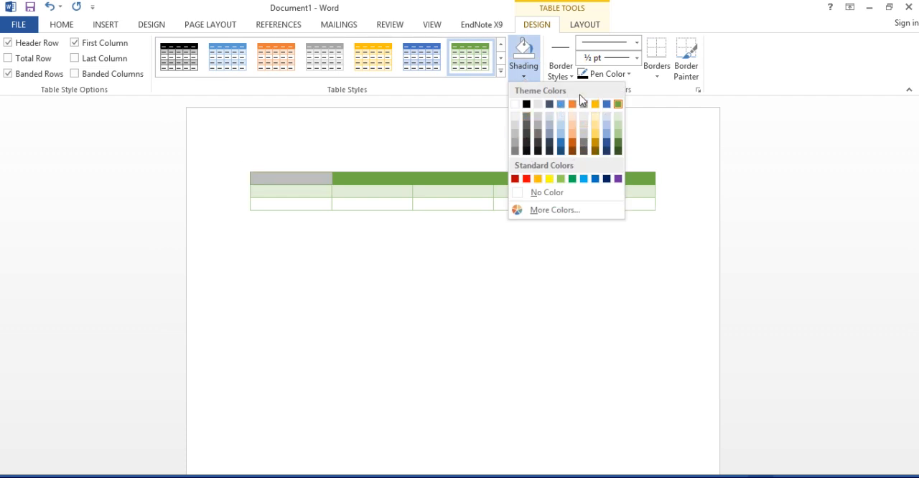
{"action": "left_click", "coordinate": [476, 136]}
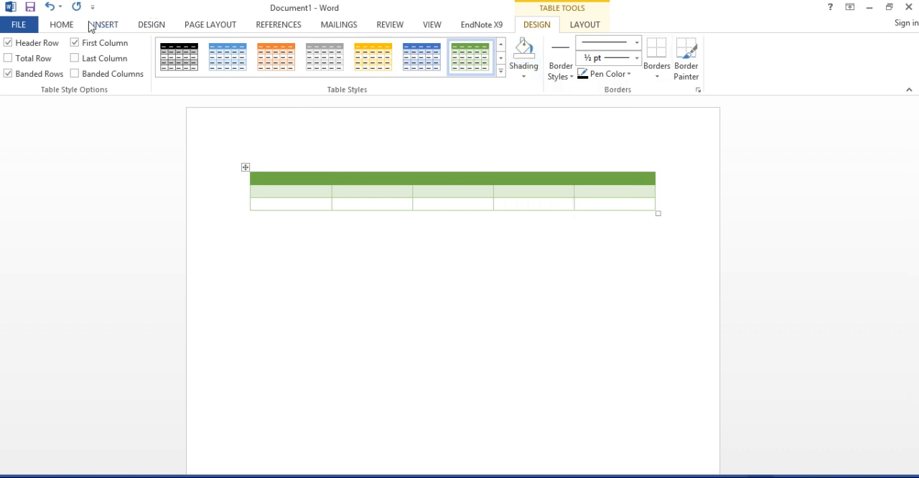
- Fill the table's header cells with A, B, C, D and E
{"action": "left_click", "coordinate": [54, 27]}
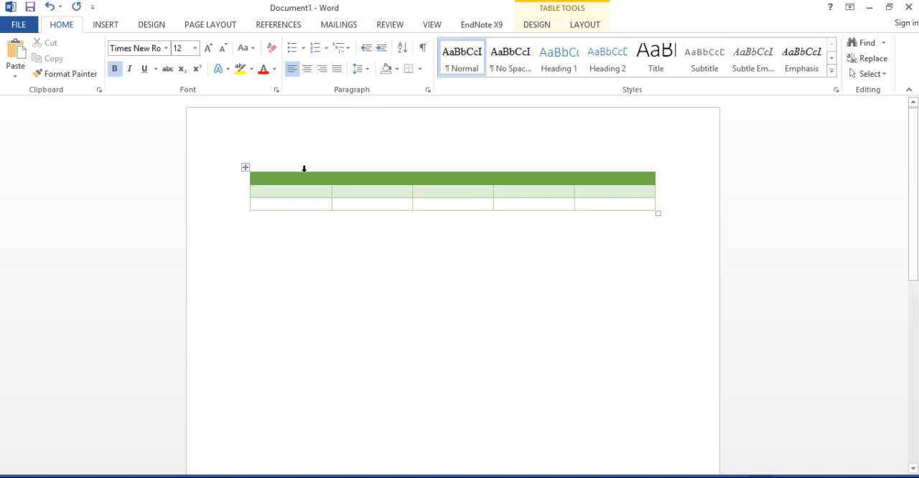
{"action": "type", "text": "a"}
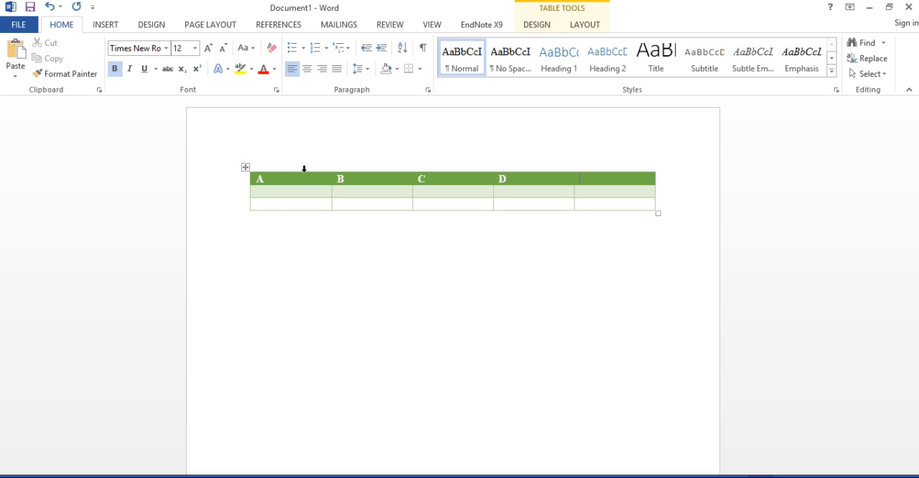
{"action": "key", "text": "Tab"}
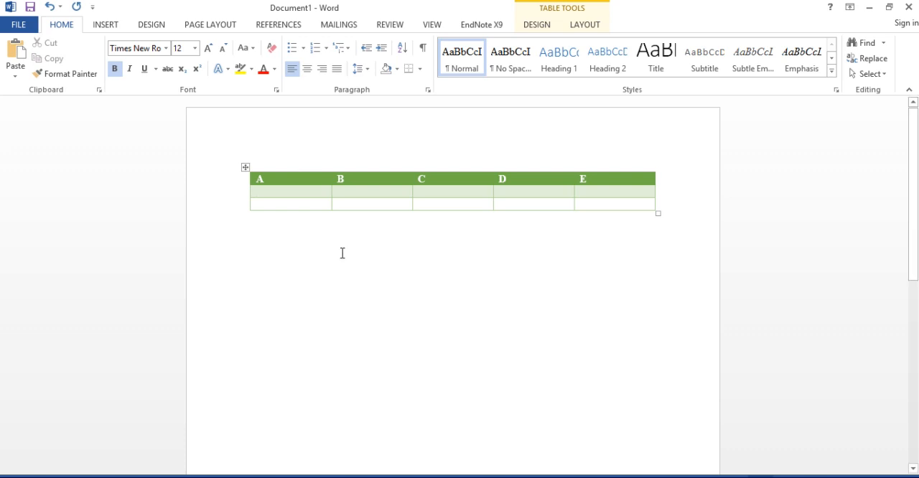
{"action": "left_click", "coordinate": [474, 218]}
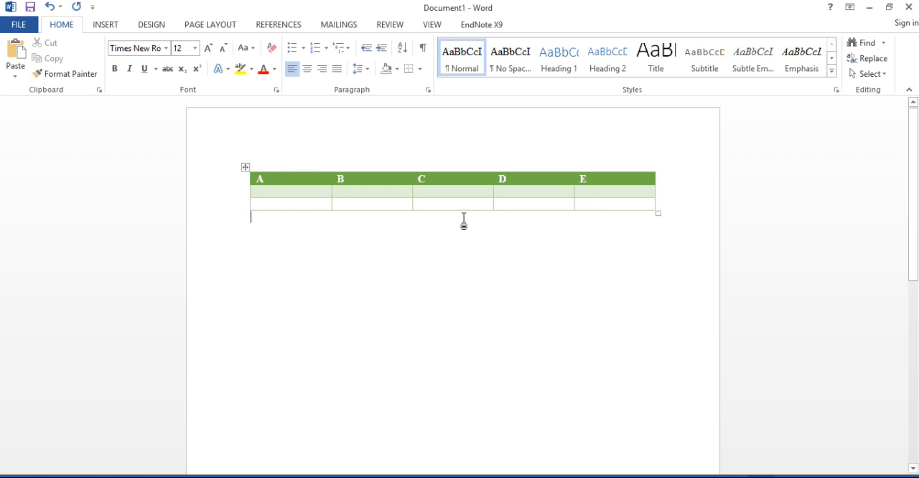
- Add the caption "Table 1: Computing" above the table, with the chapter number excluded from the caption numbering
{"action": "left_click", "coordinate": [245, 168]}
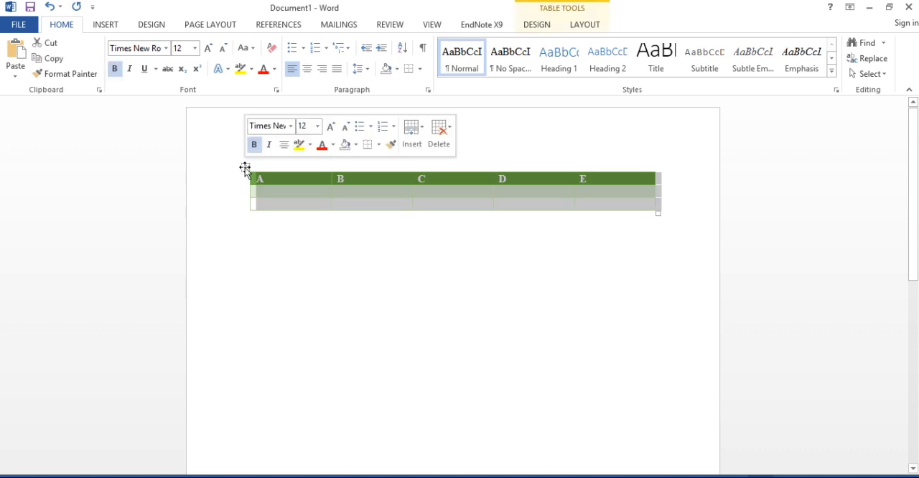
{"action": "right_click", "coordinate": [245, 168]}
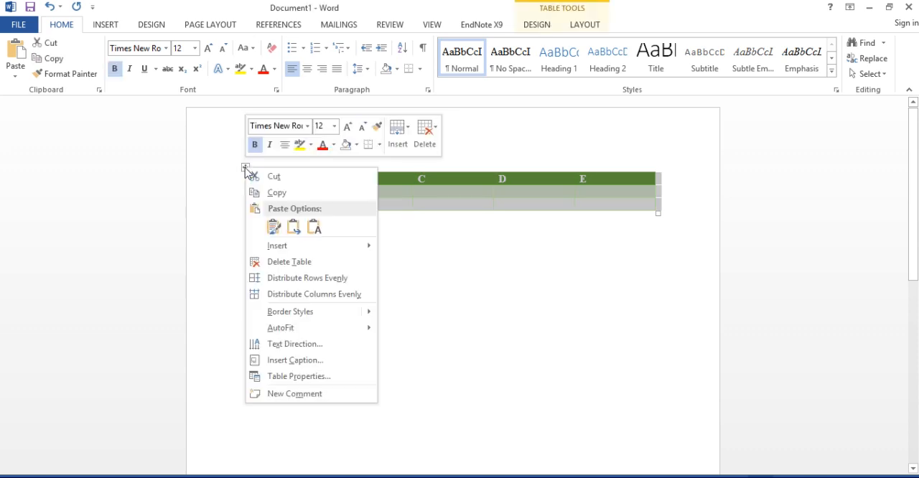
{"action": "left_click", "coordinate": [314, 365]}
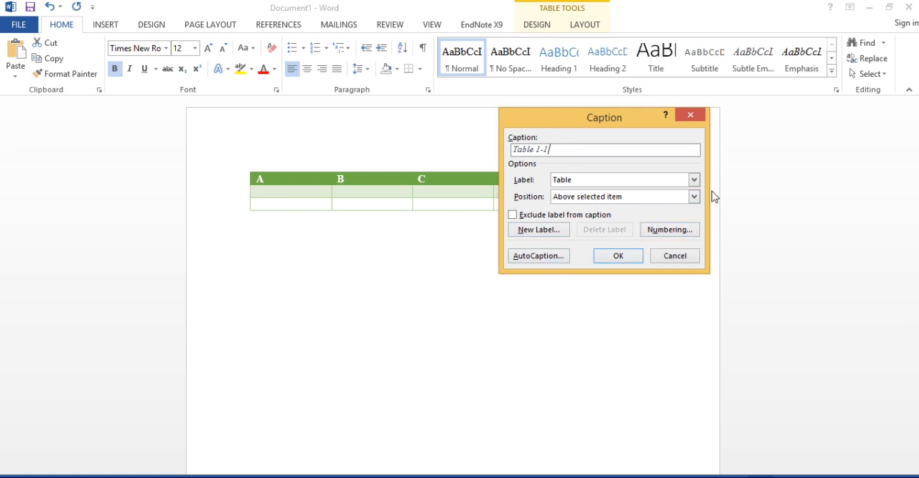
{"action": "left_click", "coordinate": [666, 232]}
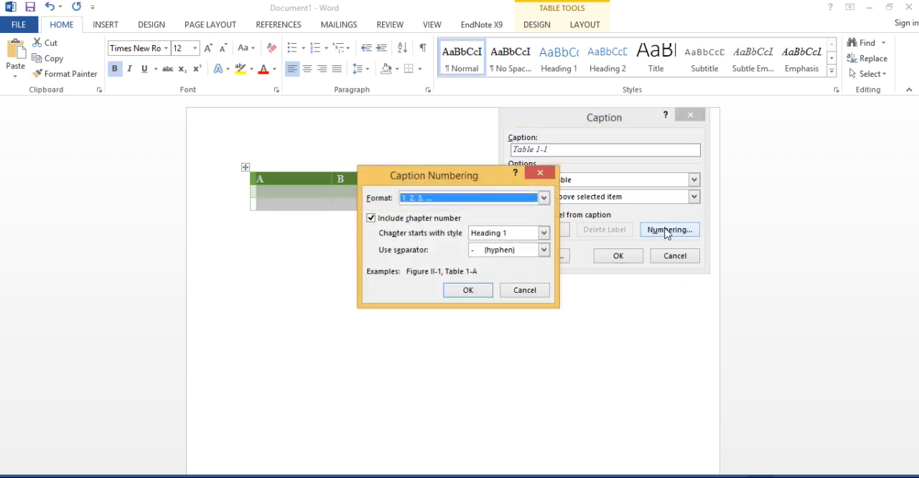
{"action": "left_click", "coordinate": [544, 199]}
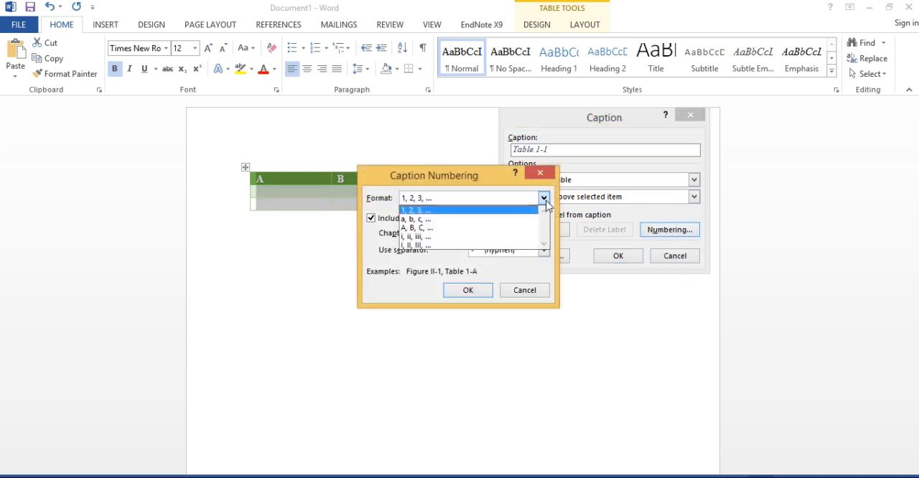
{"action": "left_click", "coordinate": [544, 198]}
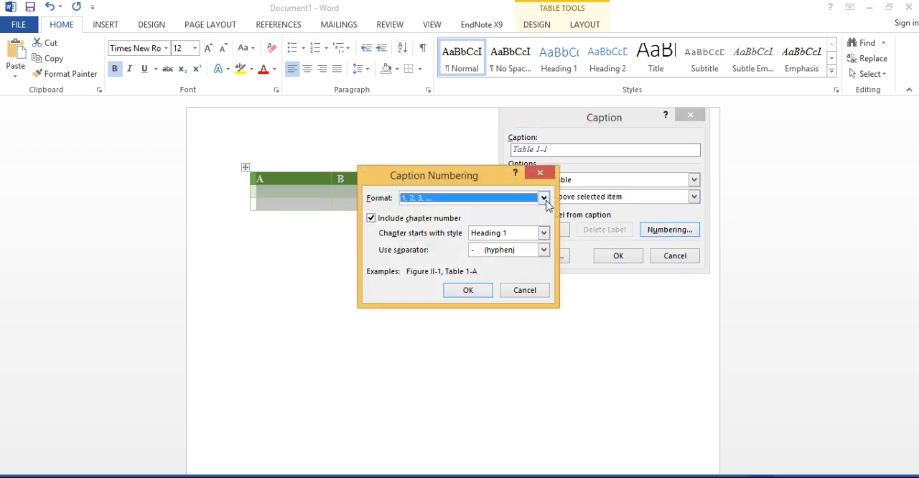
{"action": "left_click", "coordinate": [373, 220]}
{"action": "left_click", "coordinate": [466, 291]}
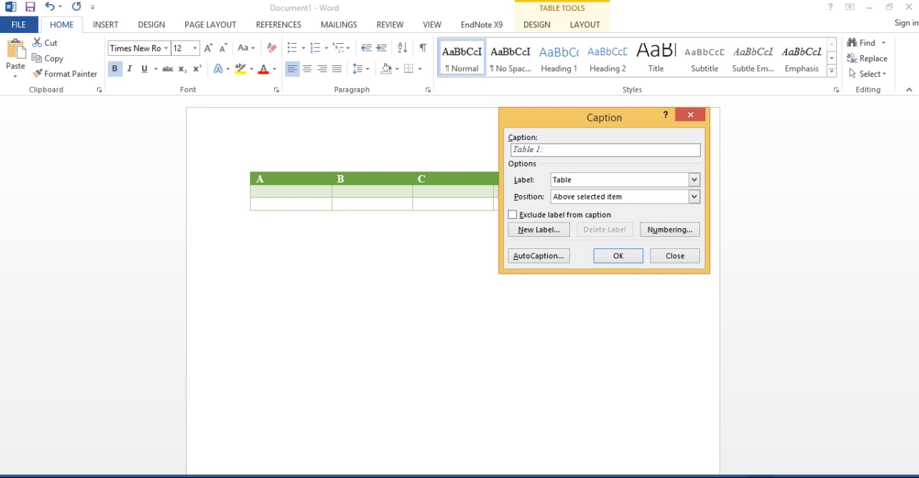
{"action": "type", "text": "omputing"}
{"action": "left_click", "coordinate": [616, 257]}
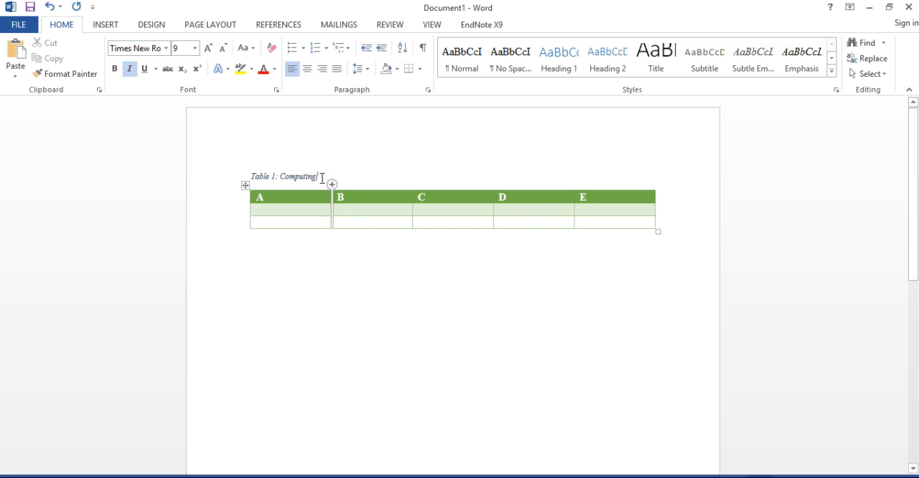
- Copy the whole table and paste the duplicate below it, separated by blank lines
{"action": "left_click", "coordinate": [245, 186]}
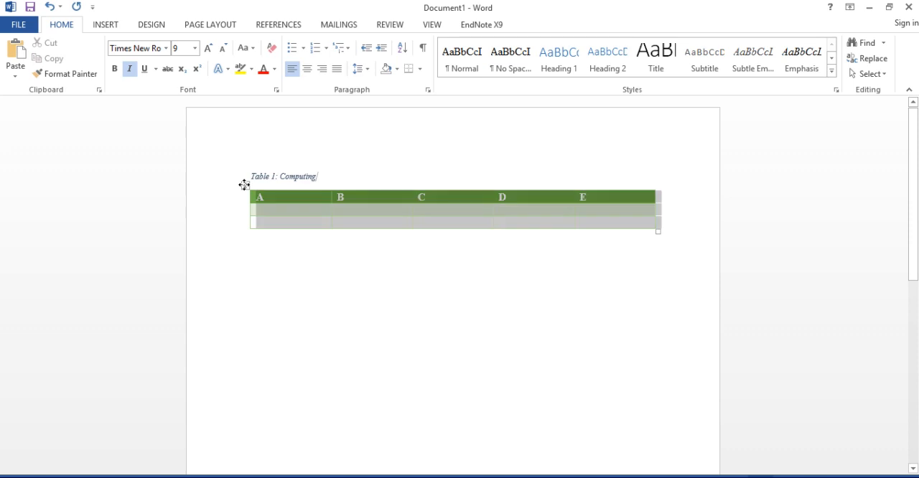
{"action": "left_click", "coordinate": [291, 295]}
{"action": "key", "text": "Return"}
{"action": "key", "text": "Return"}
{"action": "key", "text": "ctrl+v"}
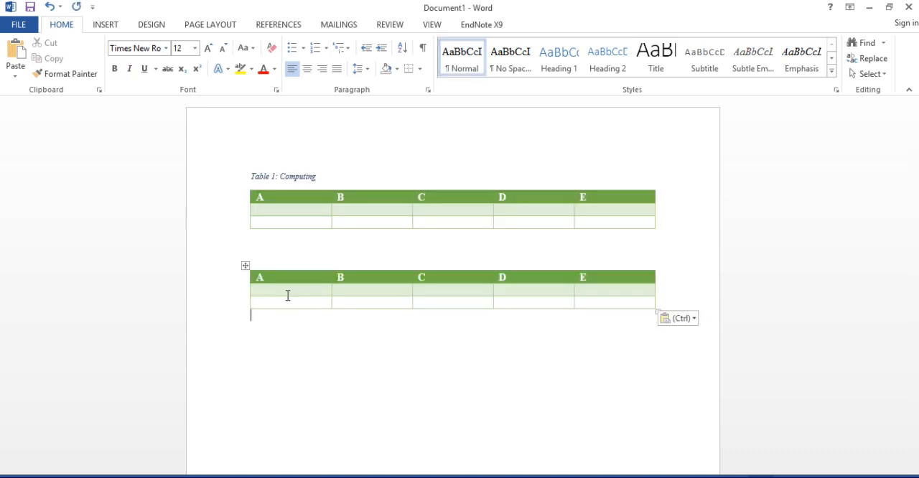
- Add the caption "Table 2: appication" above the second table
{"action": "left_click", "coordinate": [245, 266]}
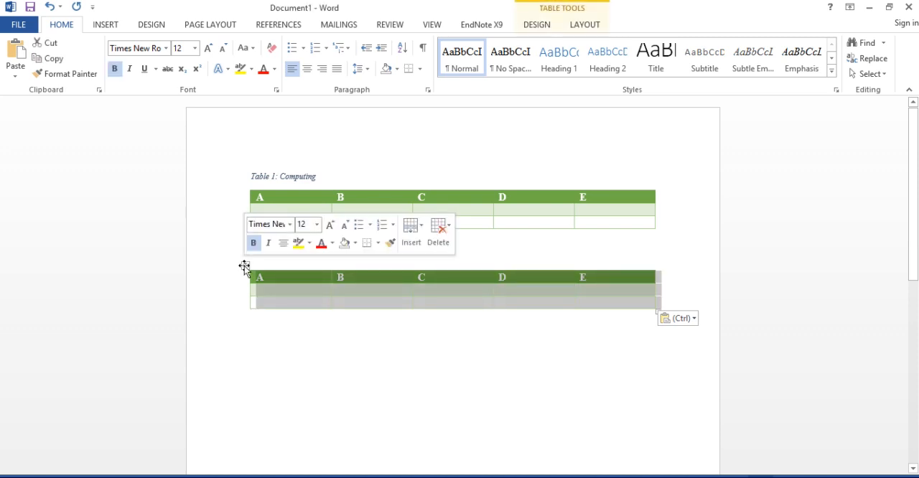
{"action": "right_click", "coordinate": [245, 266]}
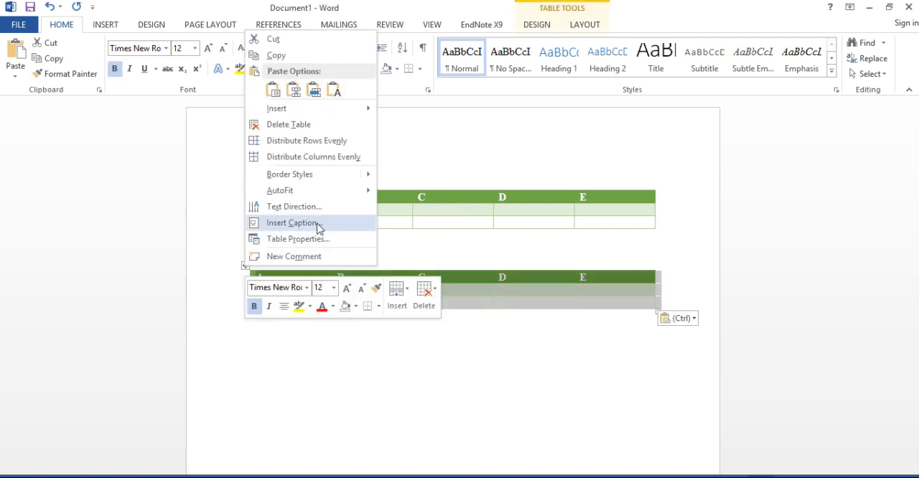
{"action": "left_click", "coordinate": [294, 222]}
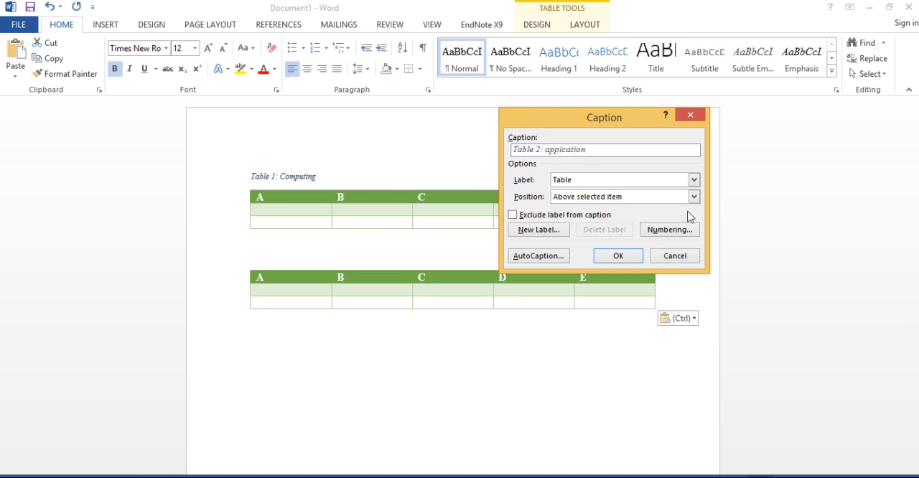
{"action": "left_click", "coordinate": [621, 257]}
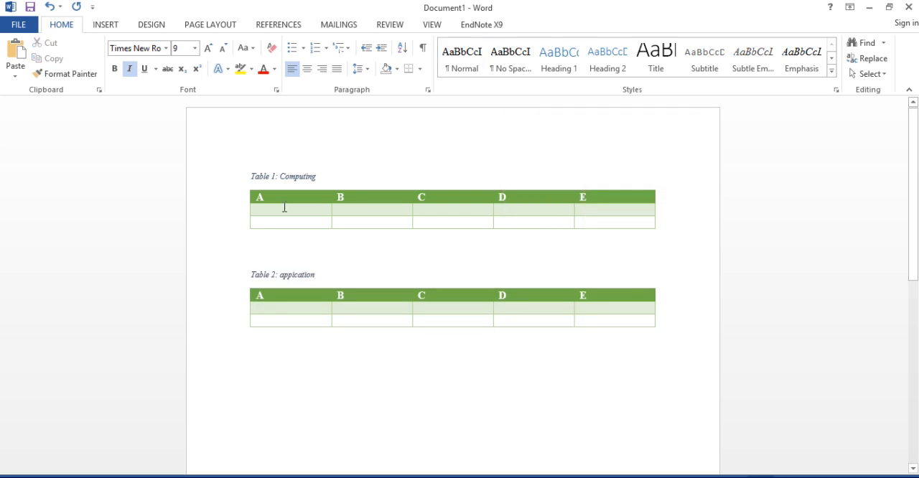
- Insert three blank lines above the first table's caption
{"action": "left_click", "coordinate": [252, 156]}
{"action": "key", "text": "Return"}
{"action": "key", "text": "Return"}
{"action": "key", "text": "Return"}
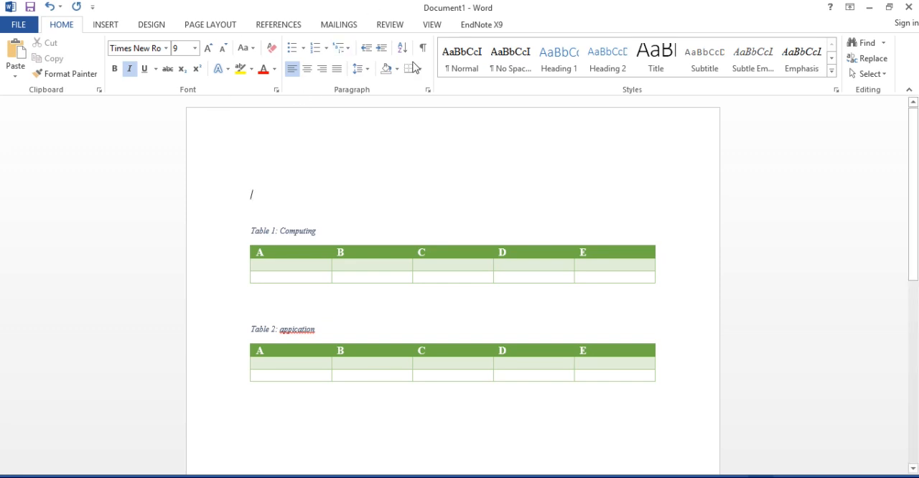
{"action": "left_click", "coordinate": [104, 24]}
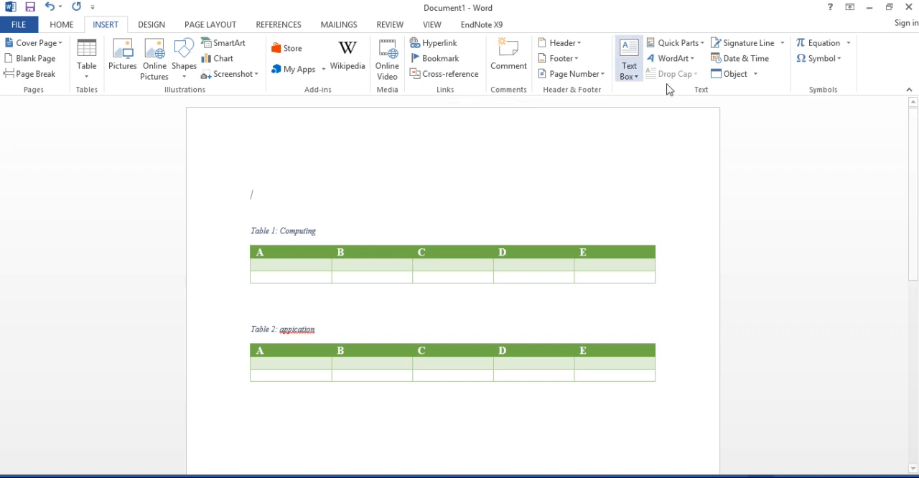
{"action": "left_click", "coordinate": [63, 24]}
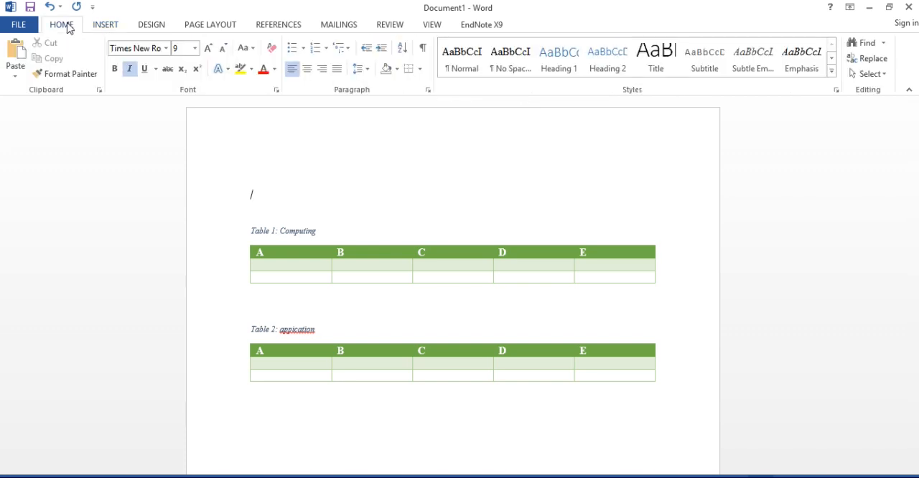
{"action": "left_click", "coordinate": [108, 30]}
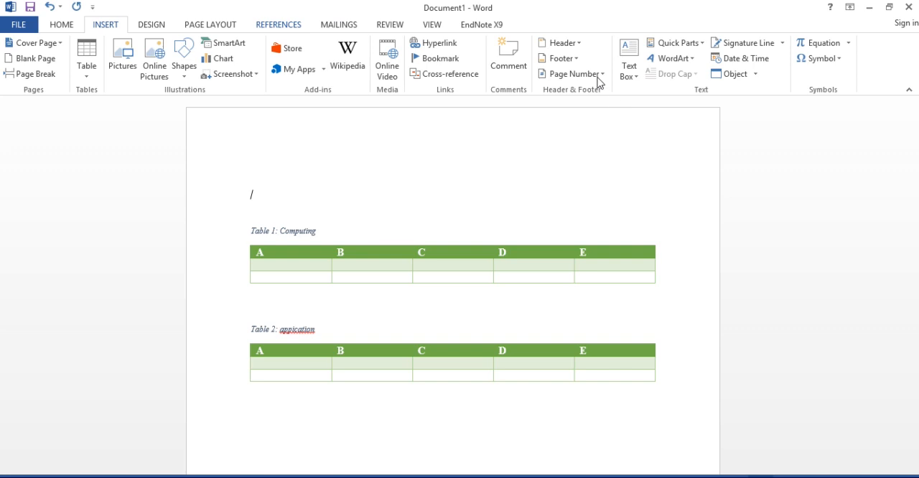
{"action": "left_click", "coordinate": [286, 27]}
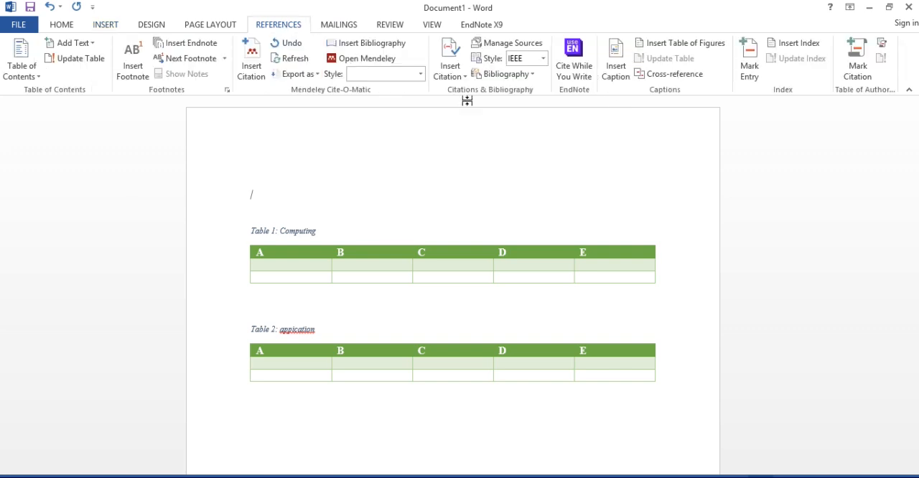
{"action": "left_click", "coordinate": [616, 72]}
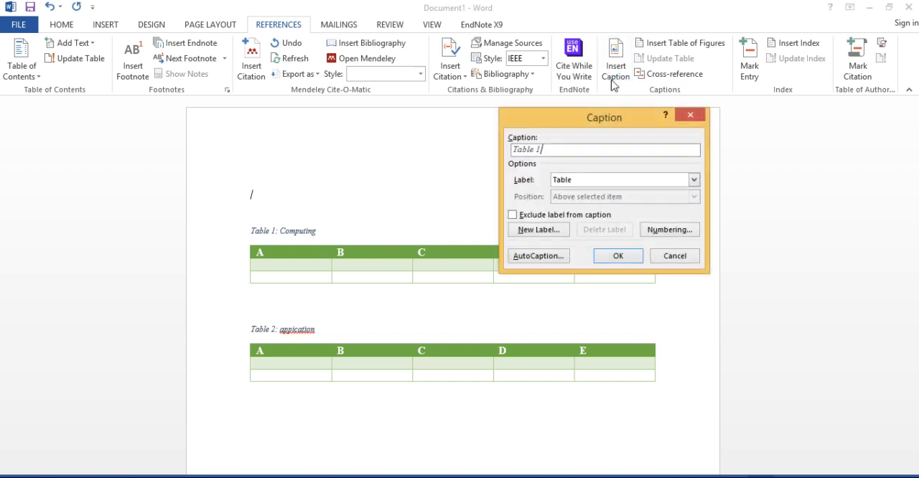
{"action": "left_click", "coordinate": [677, 258]}
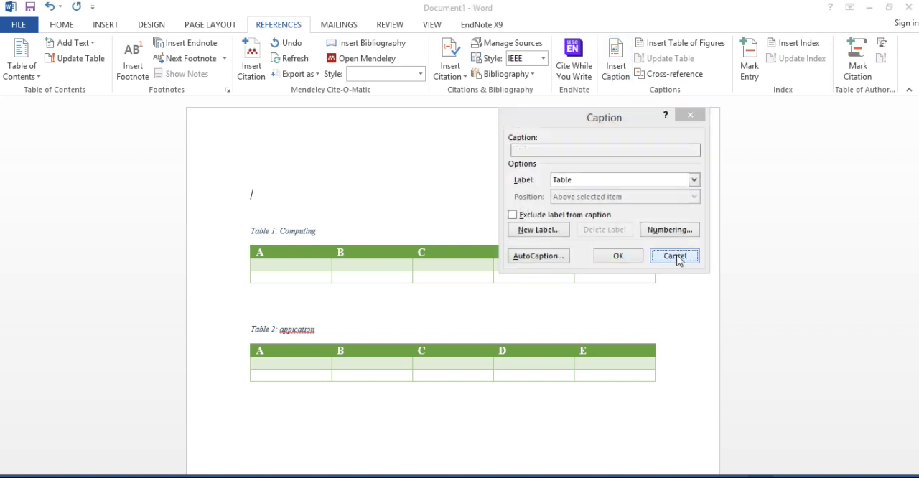
- Insert a list of tables above the first table's caption, using the Table caption label and right-aligned page numbers
{"action": "left_click", "coordinate": [676, 44]}
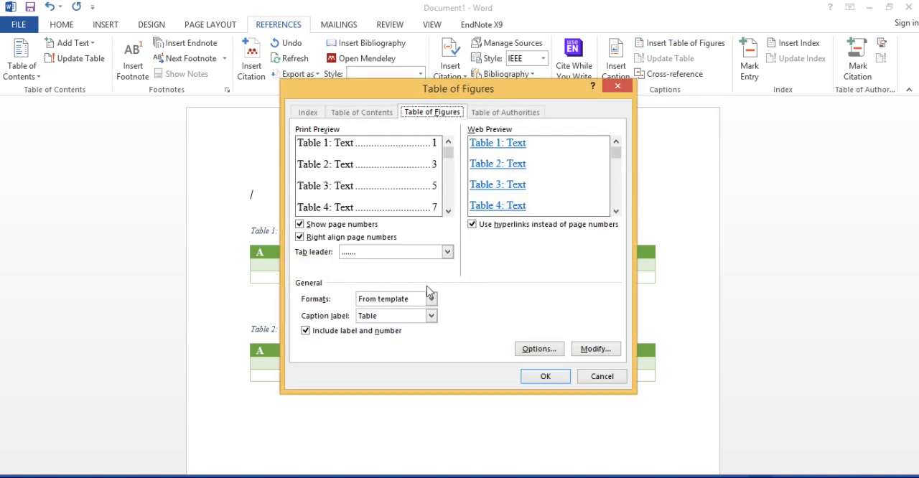
{"action": "left_click", "coordinate": [538, 349]}
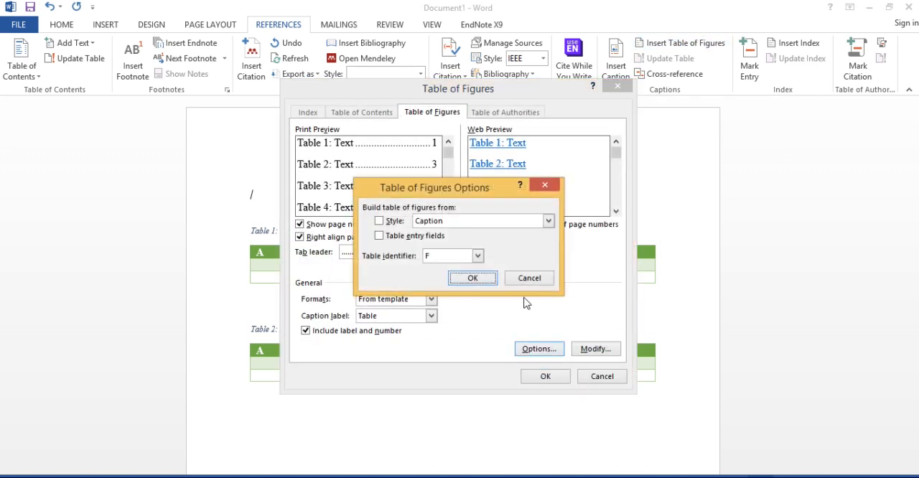
{"action": "left_click", "coordinate": [540, 283]}
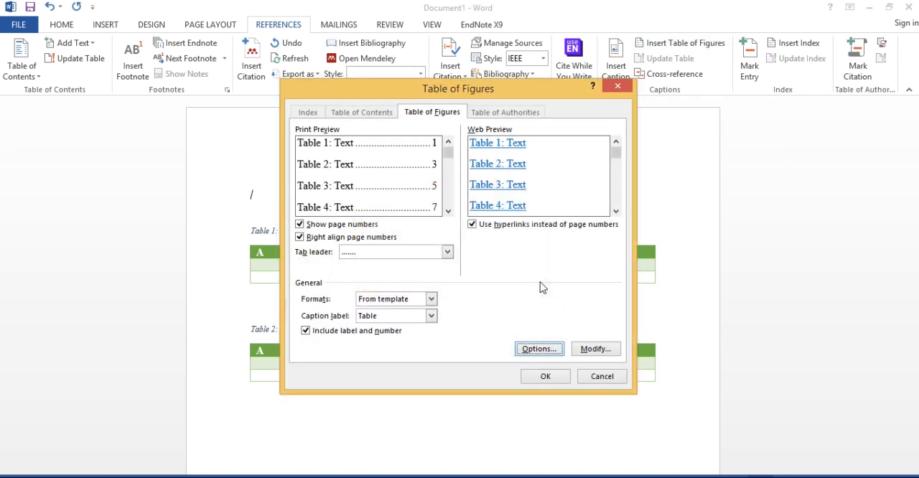
{"action": "left_click", "coordinate": [546, 378]}
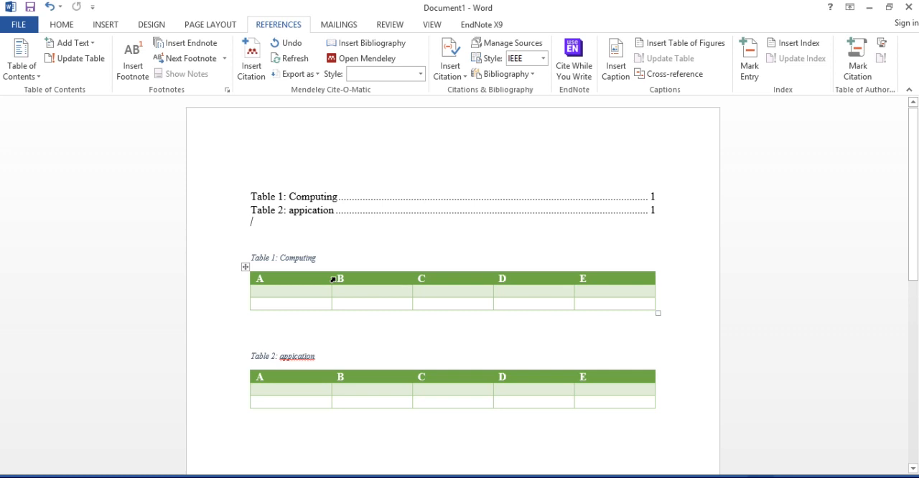
- Insert a screen clipping of the "Practical/Scenario-based Questions" section from the ChatGPT browser page below the second table
{"action": "double_click", "coordinate": [252, 434]}
{"action": "left_click", "coordinate": [22, 25]}
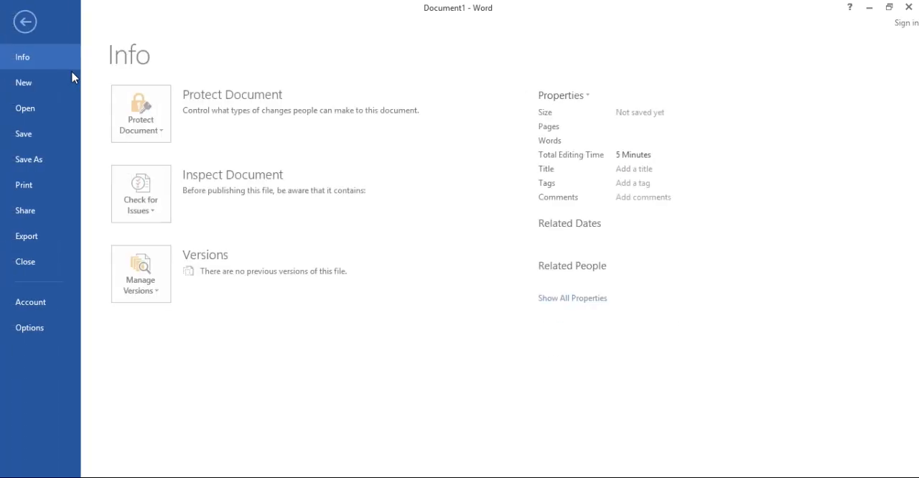
{"action": "left_click", "coordinate": [35, 23]}
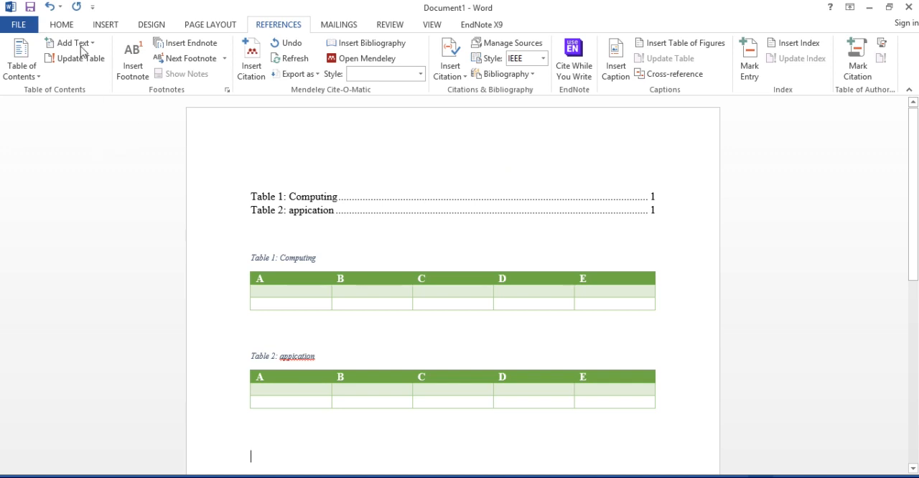
{"action": "left_click", "coordinate": [61, 28]}
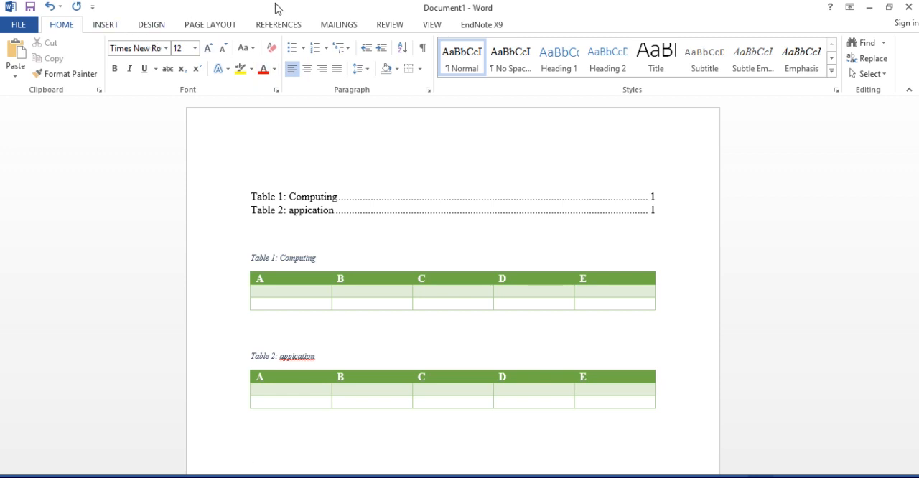
{"action": "left_click", "coordinate": [107, 26]}
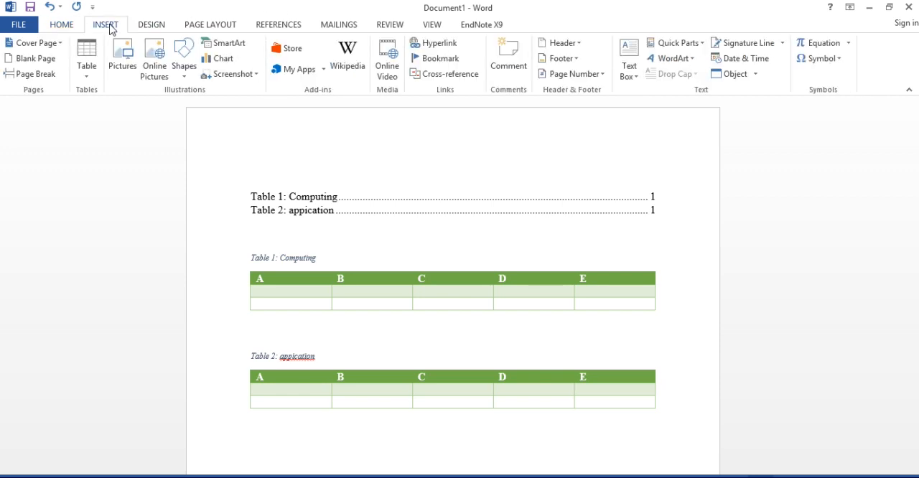
{"action": "left_click", "coordinate": [237, 74]}
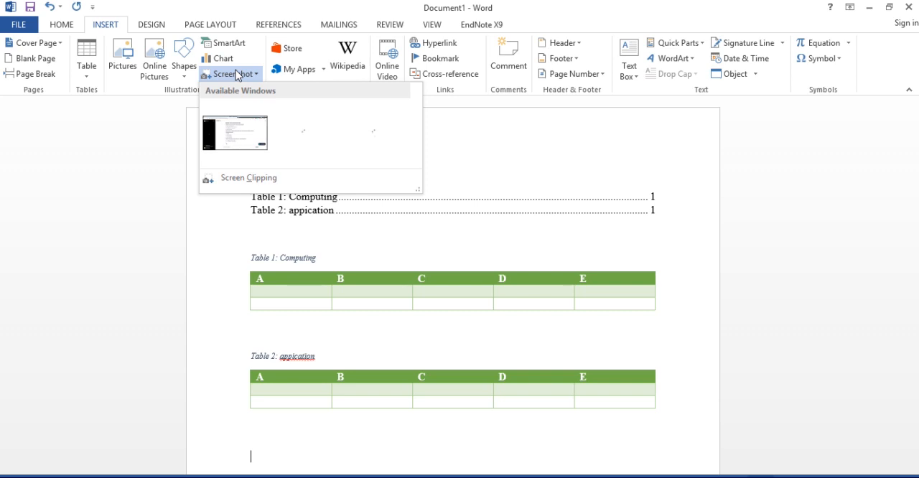
{"action": "left_click", "coordinate": [255, 180]}
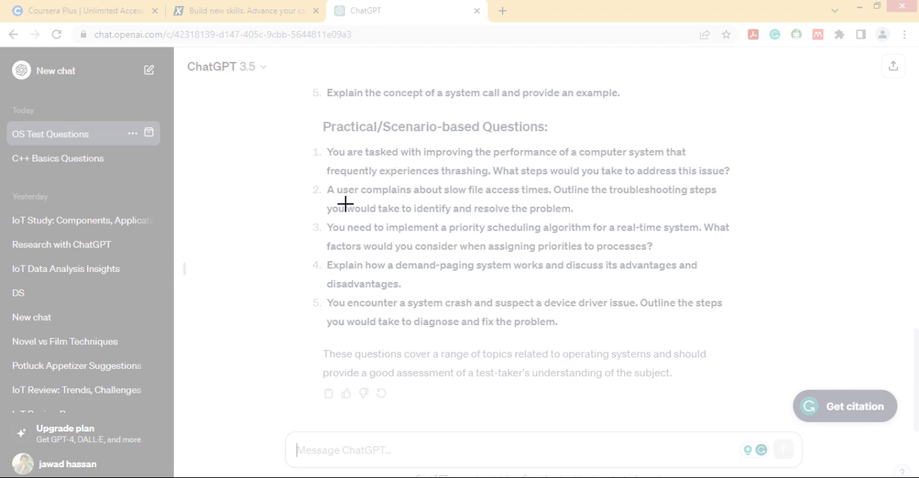
{"action": "left_click_drag", "start_coordinate": [323, 122], "coordinate": [731, 289]}
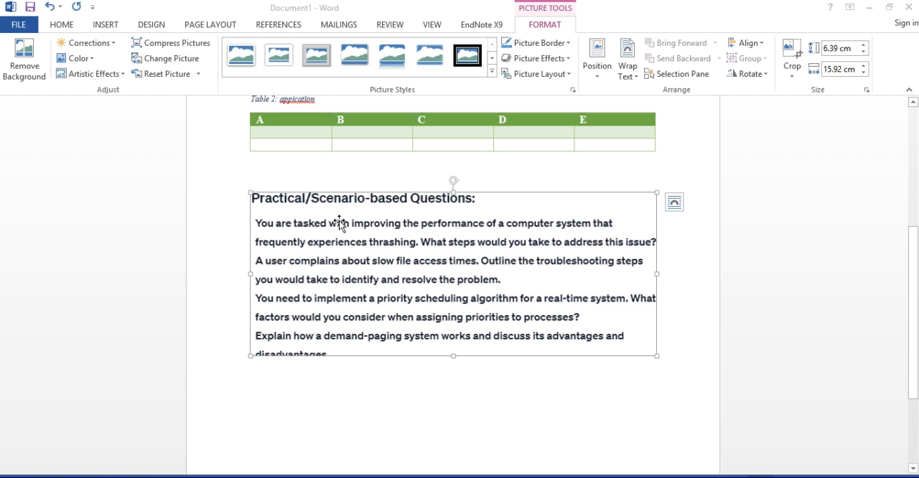
{"action": "left_click", "coordinate": [492, 71]}
{"action": "left_click", "coordinate": [492, 71]}
{"action": "left_click", "coordinate": [364, 373]}
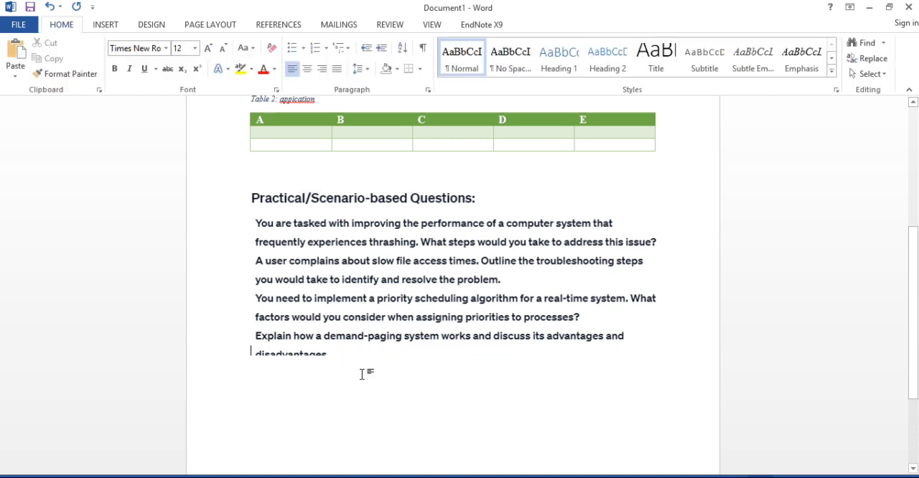
{"action": "left_click", "coordinate": [324, 273]}
{"action": "right_click", "coordinate": [324, 269]}
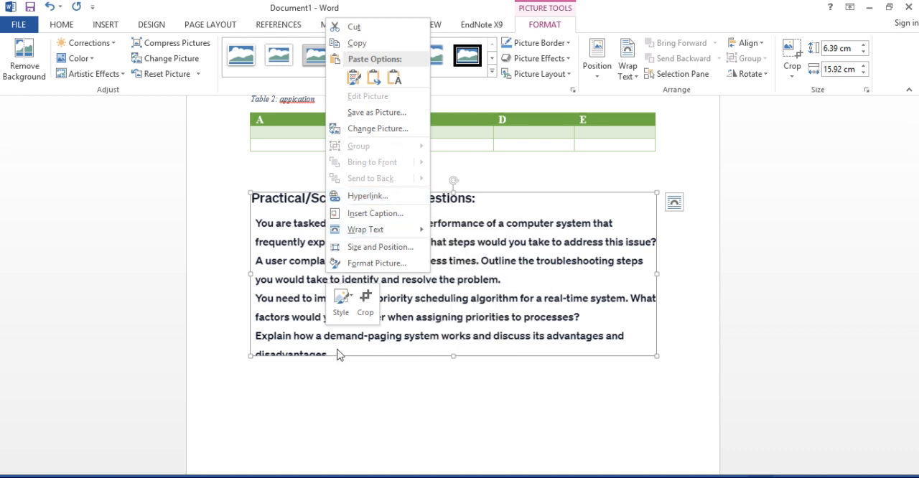
{"action": "left_click", "coordinate": [270, 309]}
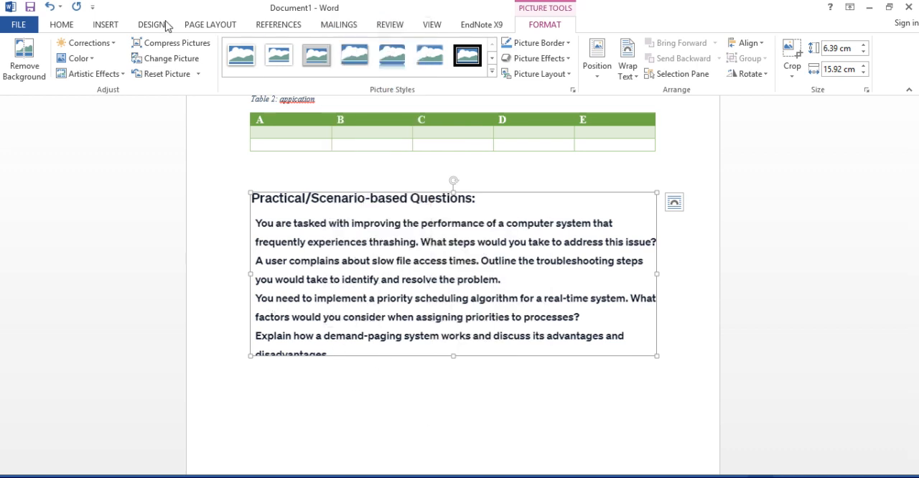
- Try to insert a table of figures with the Figure caption label directly before the inserted picture
{"action": "left_click", "coordinate": [108, 25]}
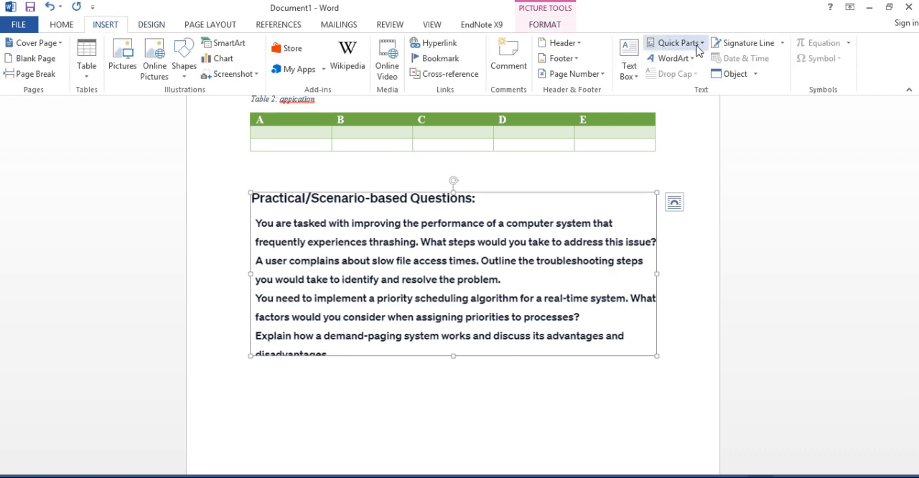
{"action": "left_click", "coordinate": [278, 24]}
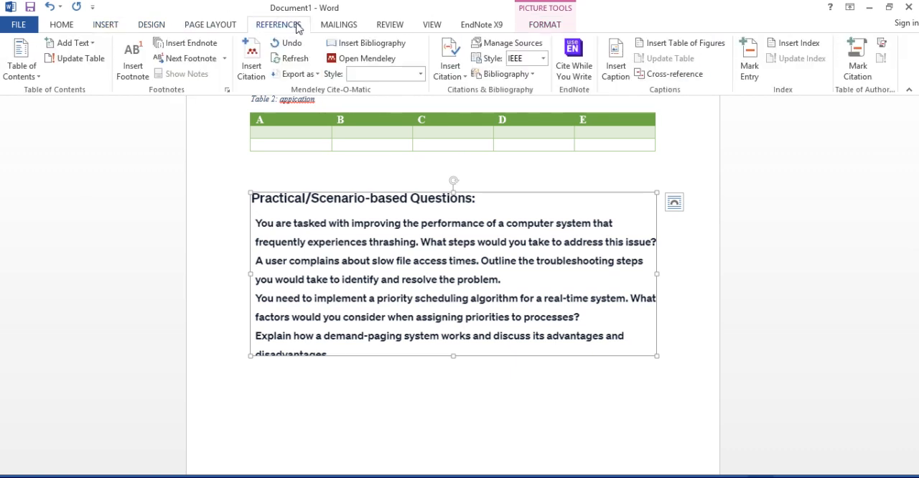
{"action": "left_click", "coordinate": [673, 44]}
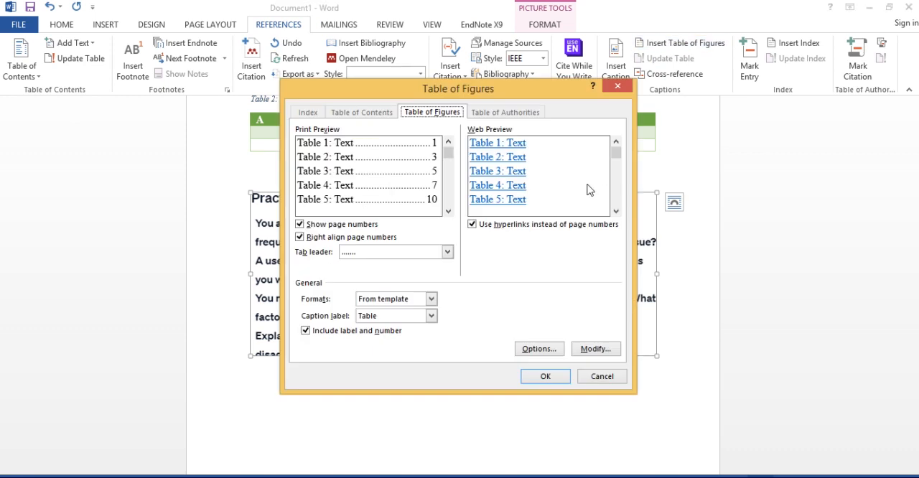
{"action": "left_click", "coordinate": [431, 317]}
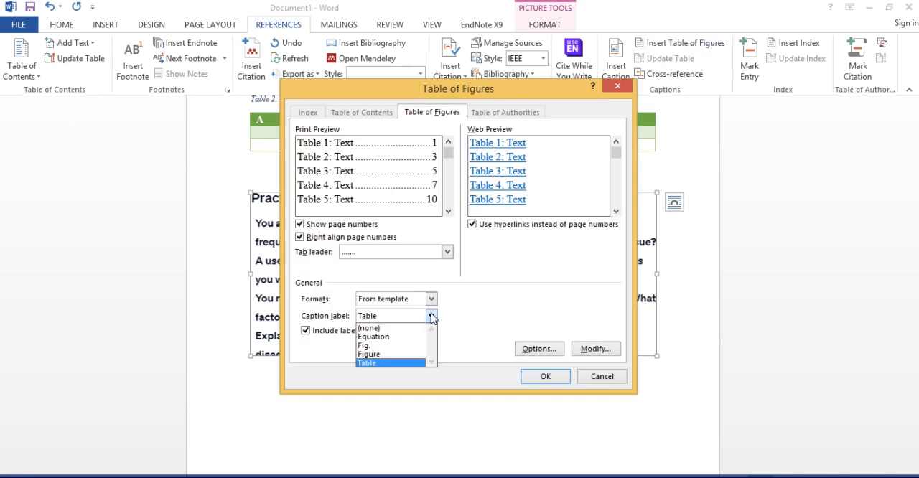
{"action": "left_click", "coordinate": [385, 356]}
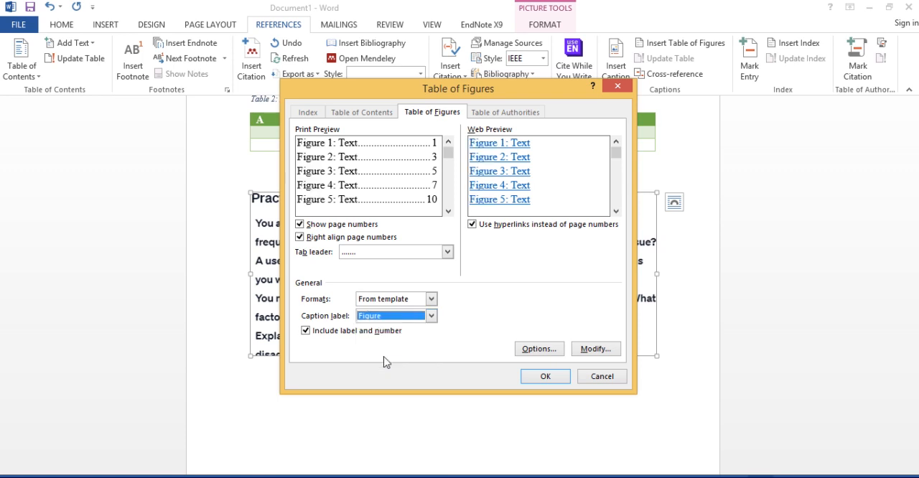
{"action": "left_click", "coordinate": [553, 375]}
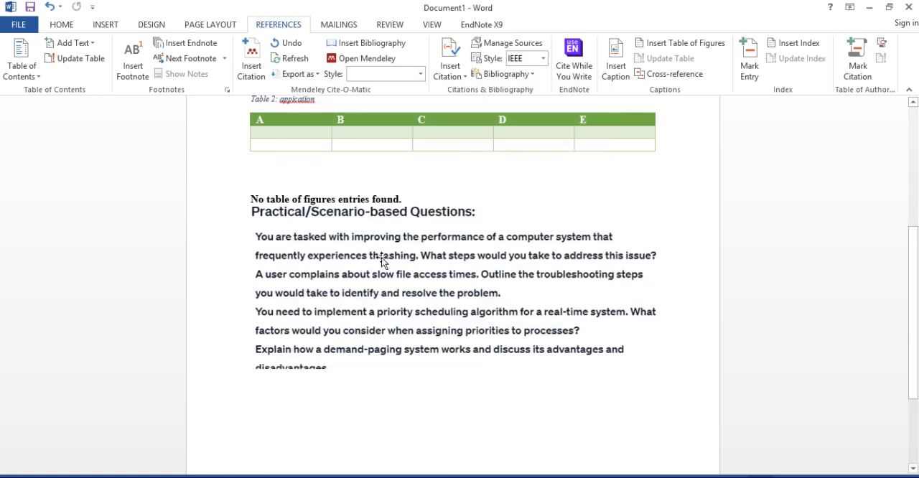
{"action": "left_click", "coordinate": [382, 258]}
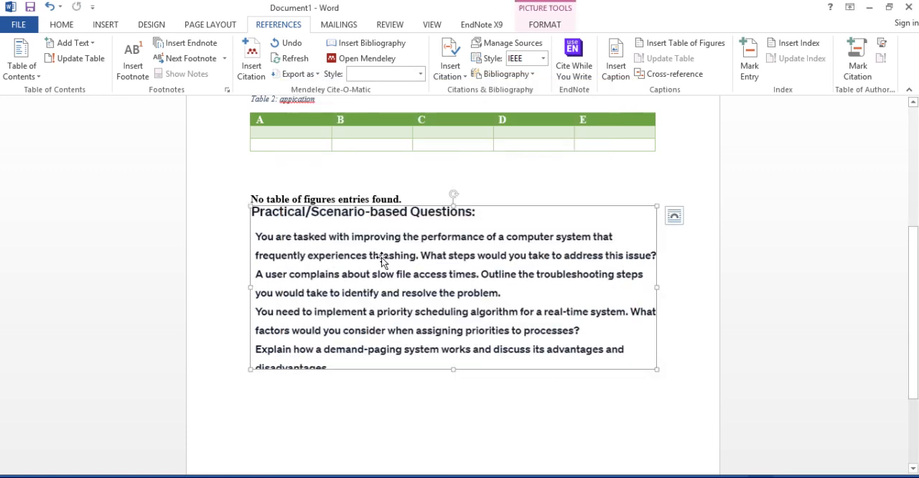
{"action": "right_click", "coordinate": [329, 214]}
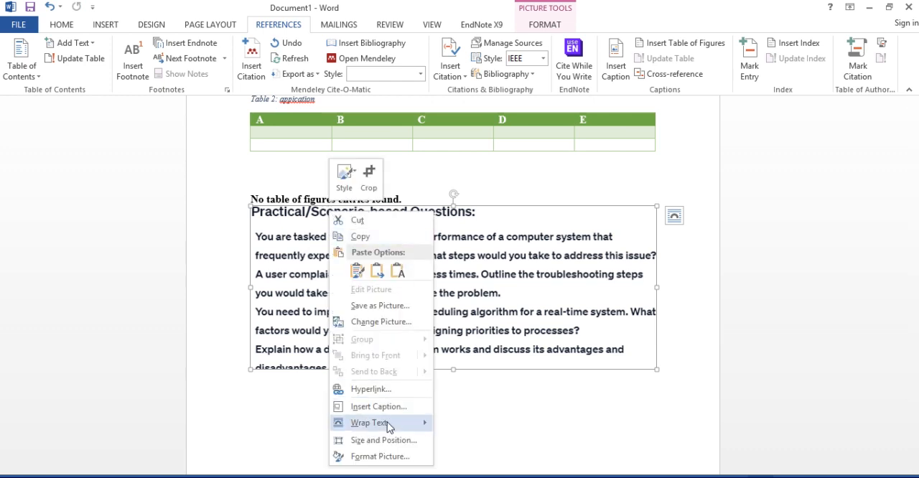
{"action": "mouse_move", "coordinate": [412, 423]}
{"action": "left_click", "coordinate": [462, 305]}
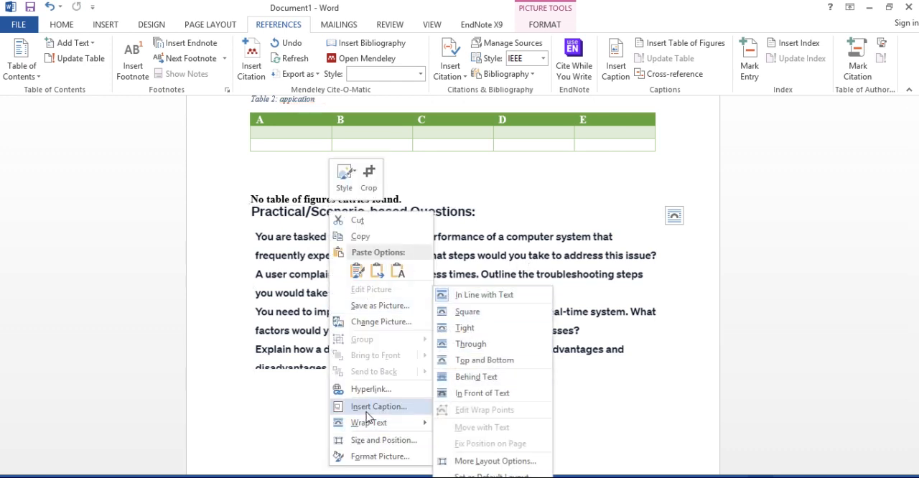
{"action": "left_click", "coordinate": [367, 417]}
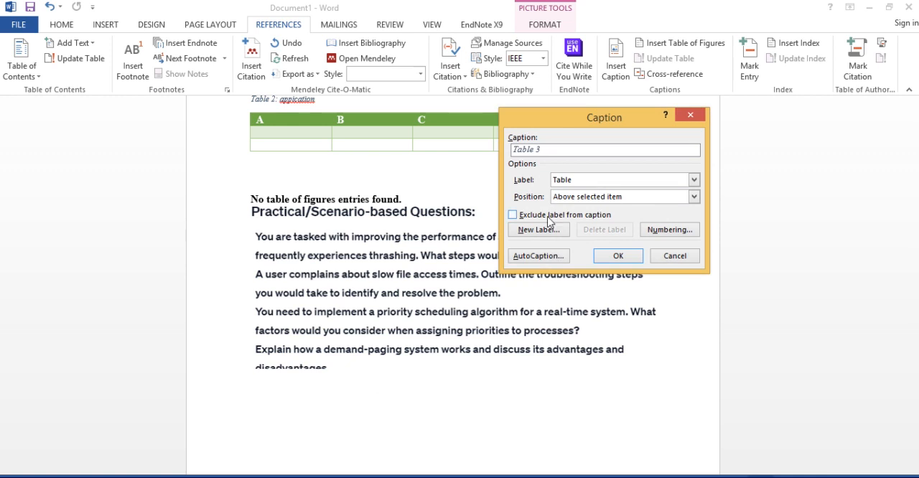
{"action": "left_click", "coordinate": [675, 257]}
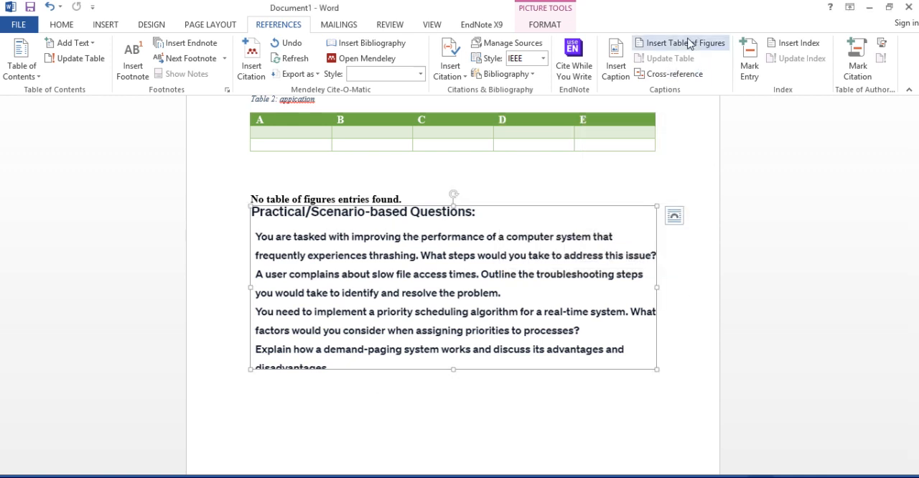
- Add the caption "Figure 1: Questiins" below the picture, using the Figure label
{"action": "right_click", "coordinate": [394, 263]}
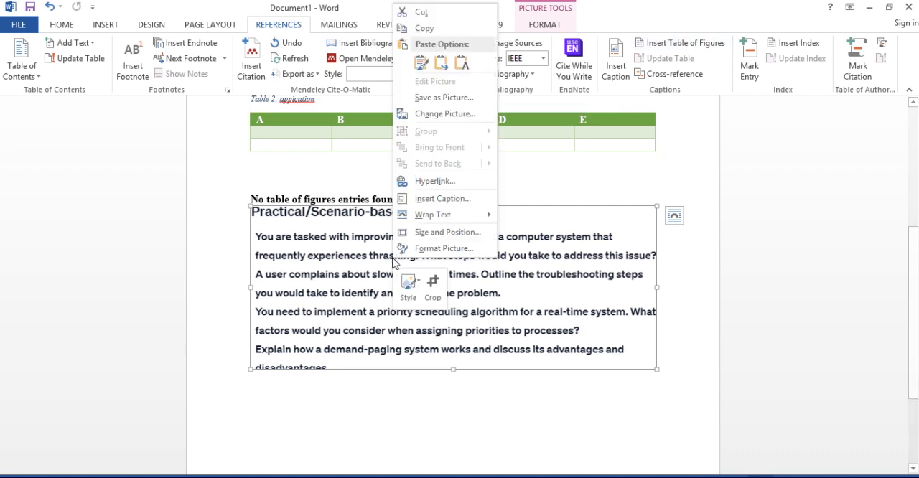
{"action": "left_click", "coordinate": [442, 204]}
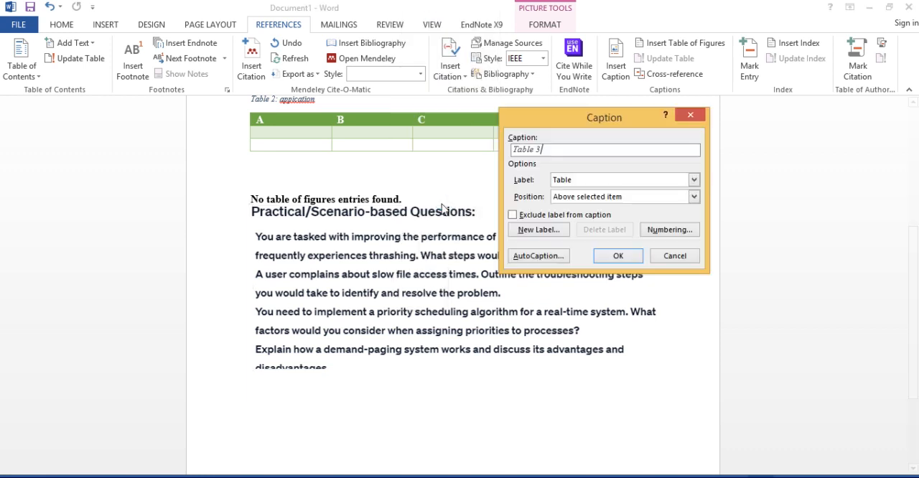
{"action": "left_click", "coordinate": [608, 181]}
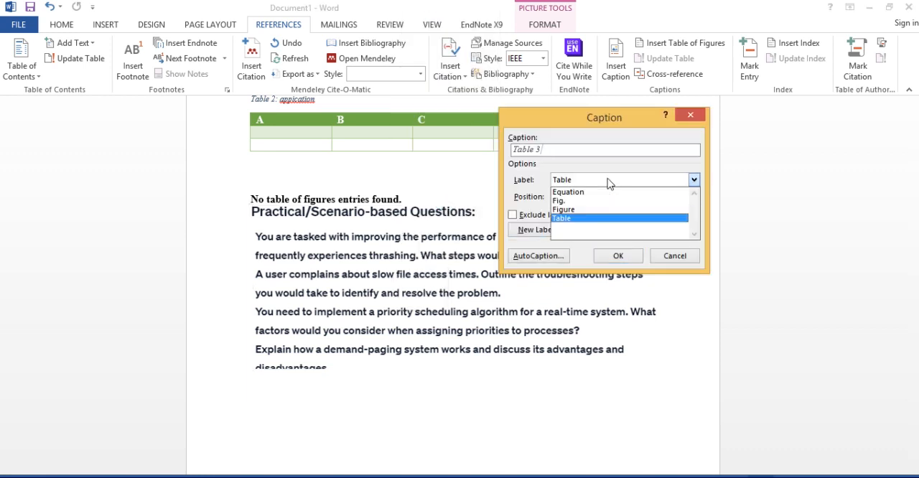
{"action": "left_click", "coordinate": [580, 213]}
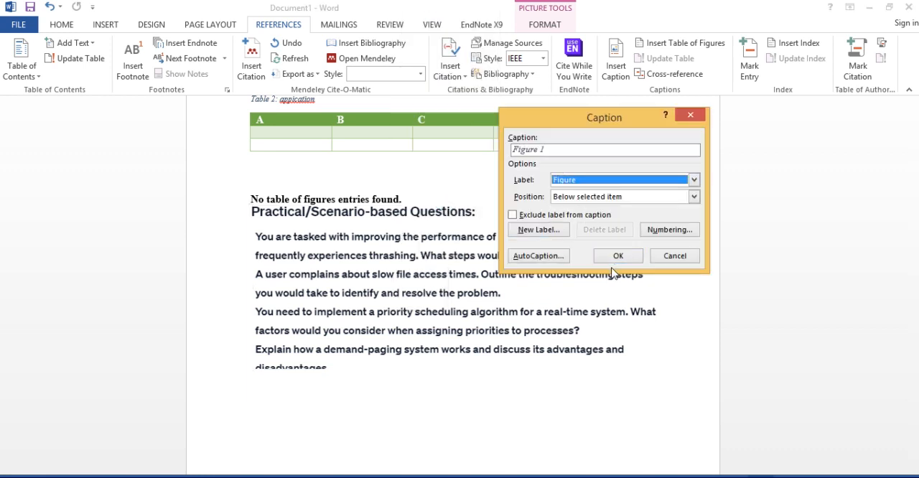
{"action": "left_click", "coordinate": [560, 149]}
{"action": "type", "text": ": Questiins"}
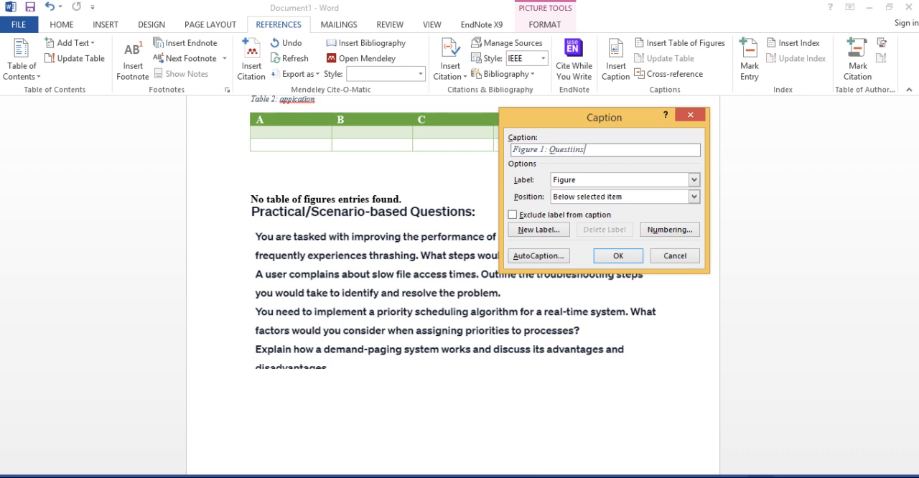
{"action": "left_click", "coordinate": [615, 256]}
{"action": "left_click", "coordinate": [284, 337]}
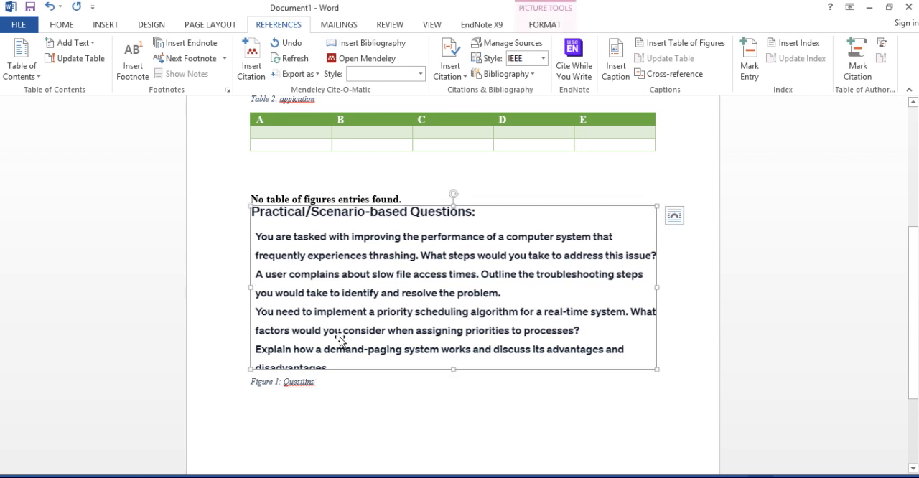
- Delete the empty table of figures directly above the picture
{"action": "left_click", "coordinate": [406, 200]}
{"action": "left_click_drag", "start_coordinate": [406, 200], "coordinate": [205, 215]}
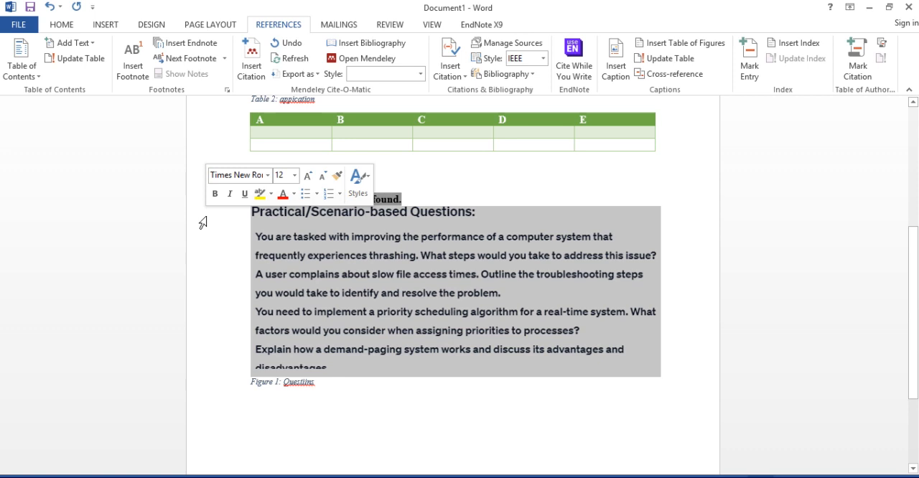
{"action": "left_click", "coordinate": [416, 195]}
{"action": "key", "text": "BackSpace"}
{"action": "key", "text": "BackSpace"}
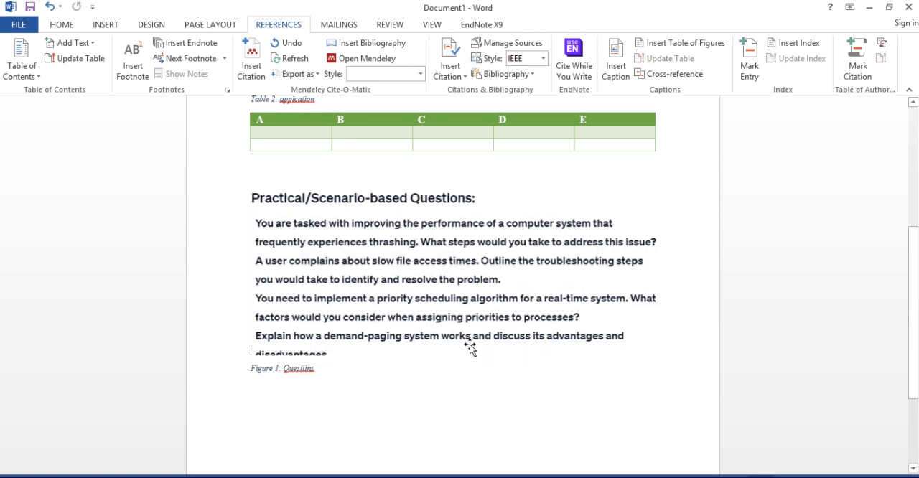
- Add a blank line below the list of tables and insert a table of figures there with the Figure caption label
{"action": "scroll", "coordinate": [915, 268], "scroll_direction": "up", "scroll_amount": 5}
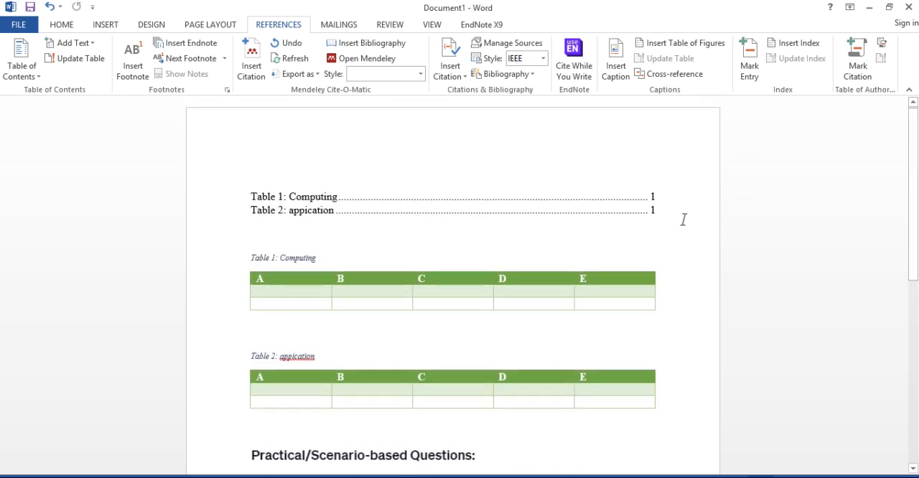
{"action": "key", "text": "Return"}
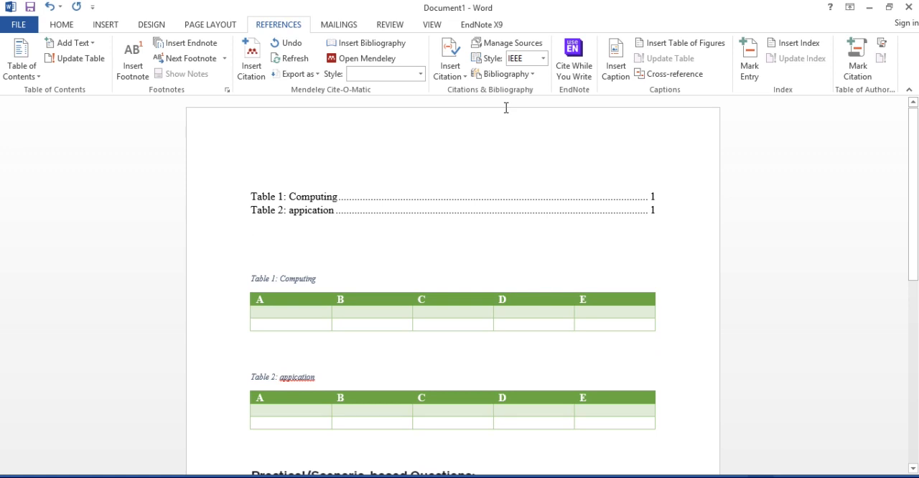
{"action": "left_click", "coordinate": [646, 44]}
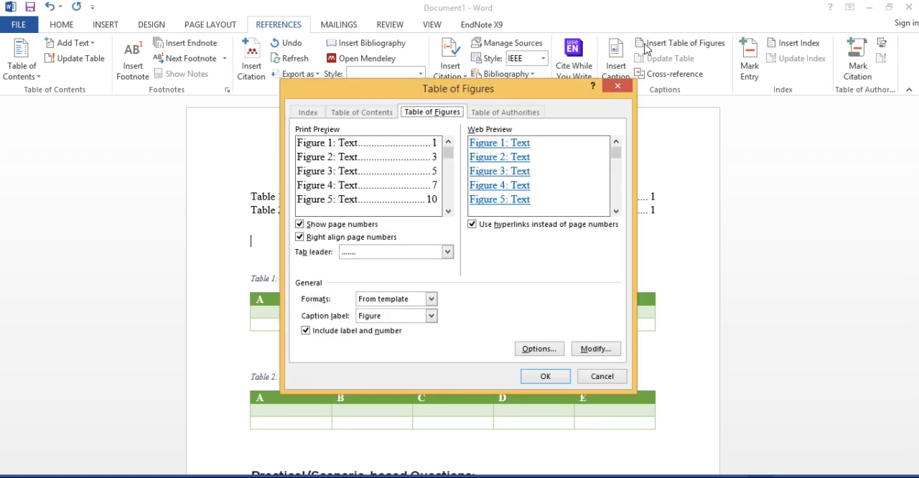
{"action": "left_click", "coordinate": [546, 377]}
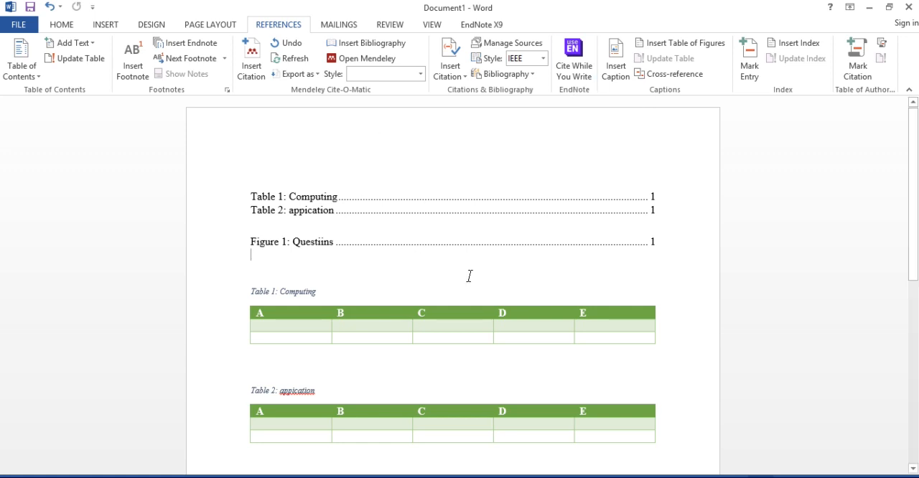
- Close the document
{"action": "left_click", "coordinate": [909, 7]}
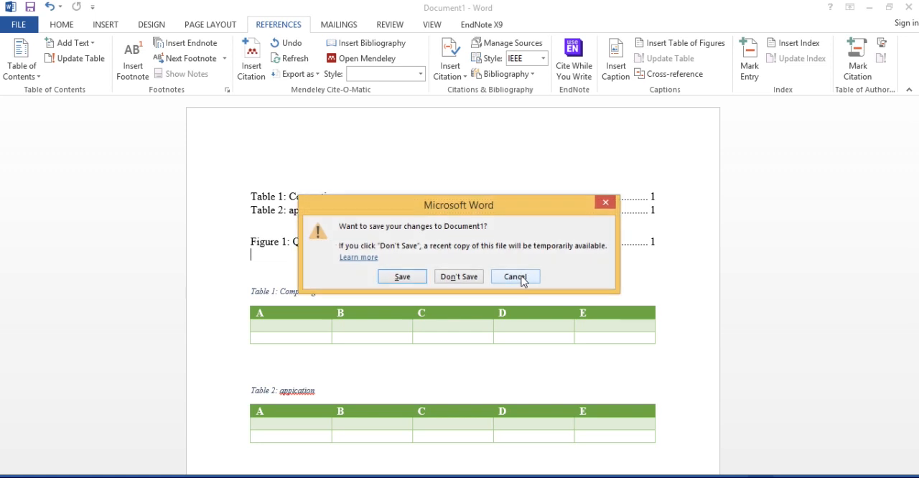